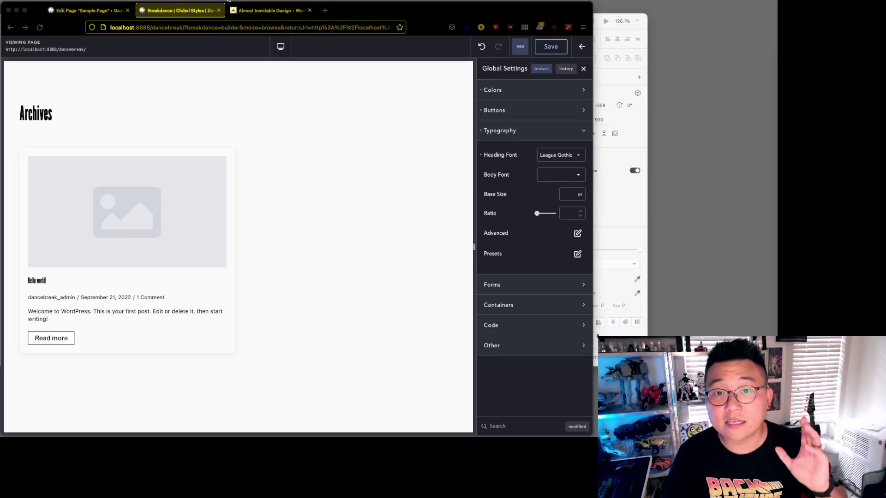
- Read through the Responsive Web Typography Crash Course article on Almost Inevitable Design, then go back to Breakdance
click(270, 10)
scroll(466, 306, down, 5)
scroll(466, 305, down, 10)
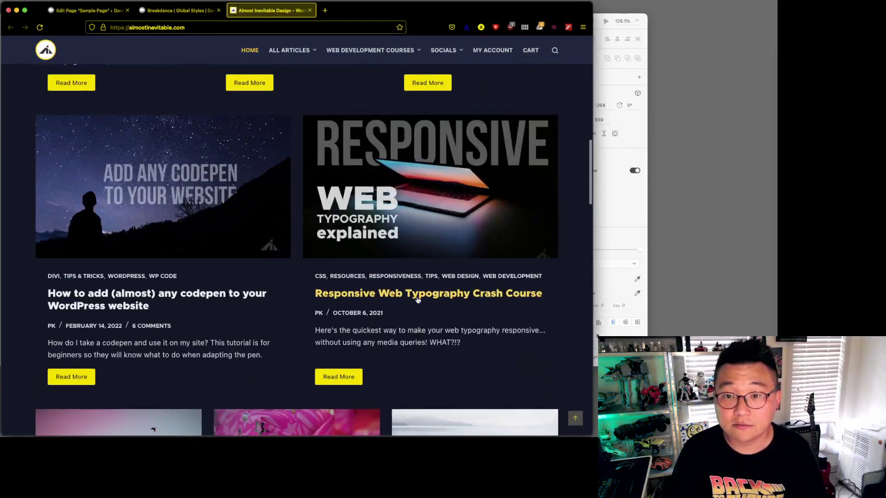
click(416, 300)
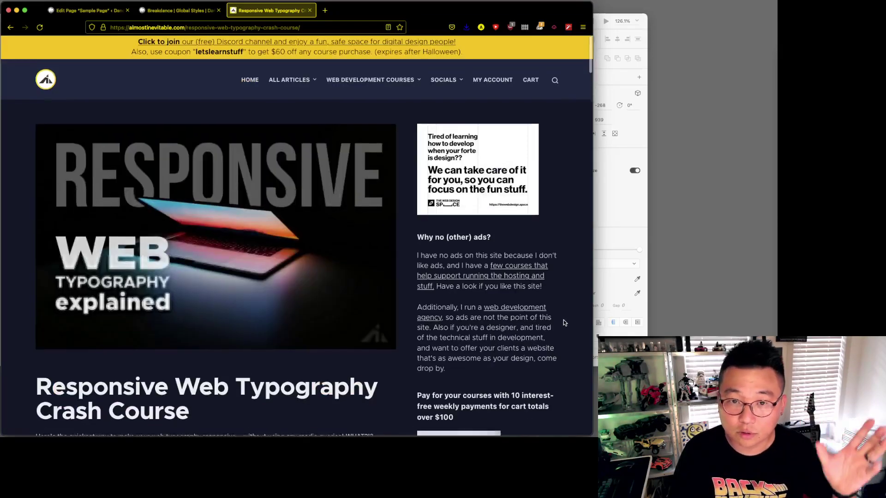
scroll(564, 322, down, 15)
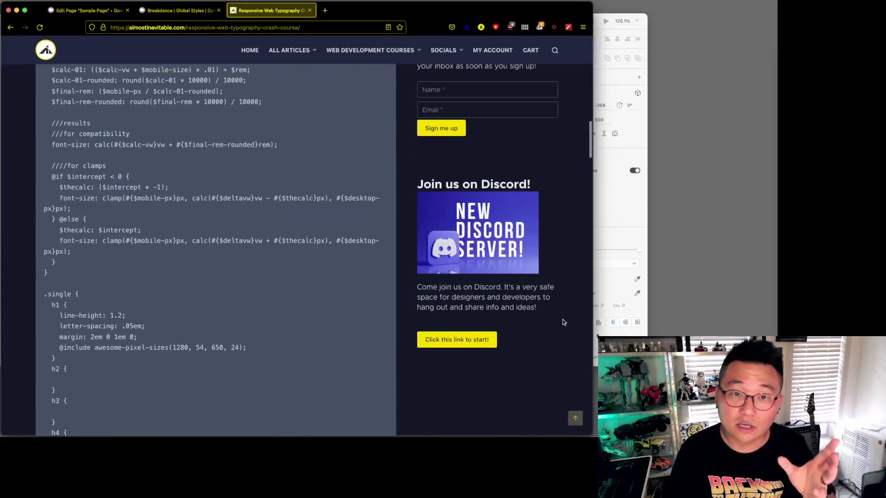
scroll(562, 323, down, 15)
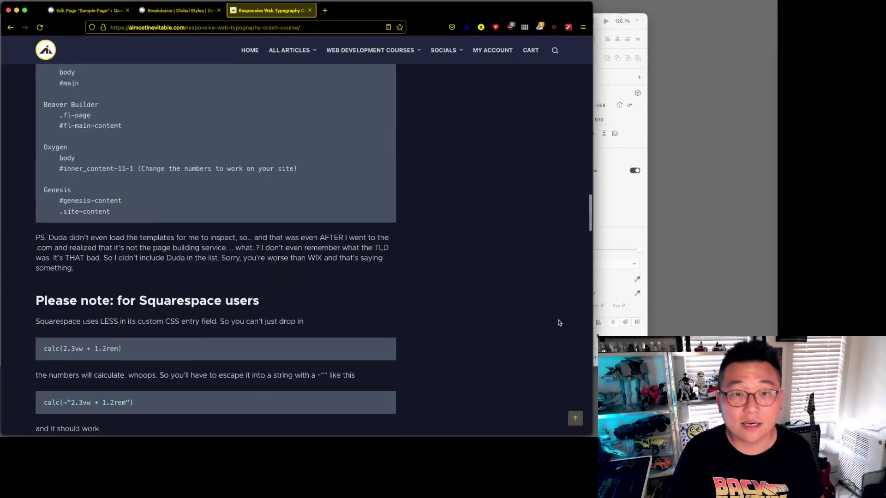
scroll(559, 323, down, 10)
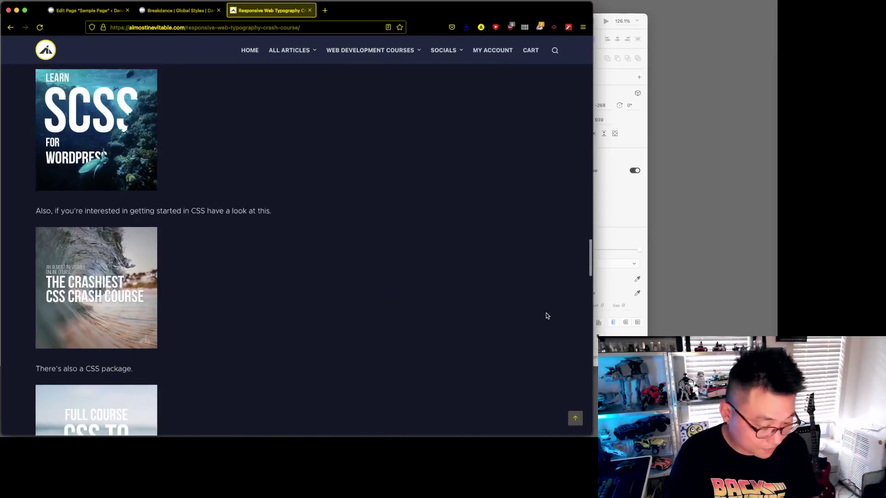
click(195, 13)
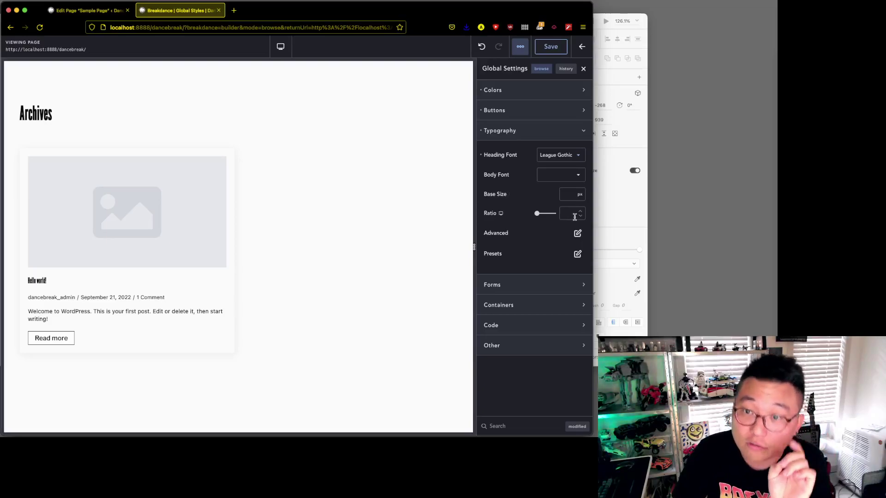
- Search the body font list for 'libre f' and set Libre Franklin as the body font
click(571, 174)
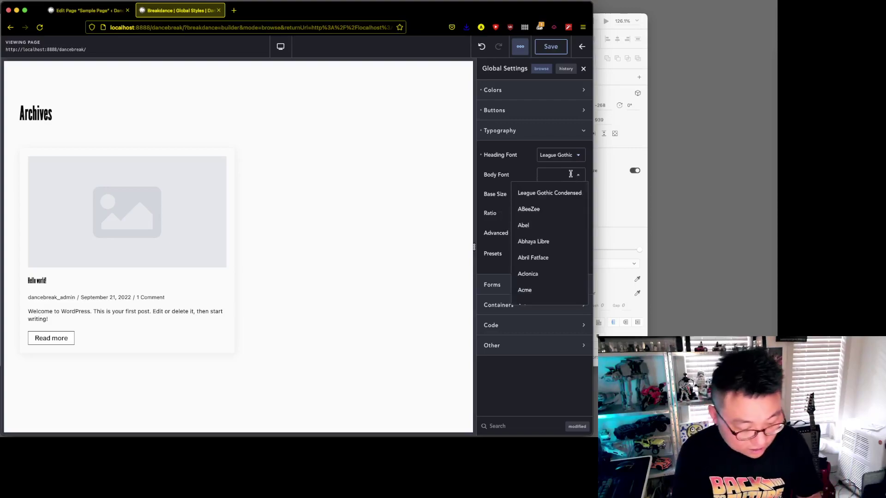
text(lib)
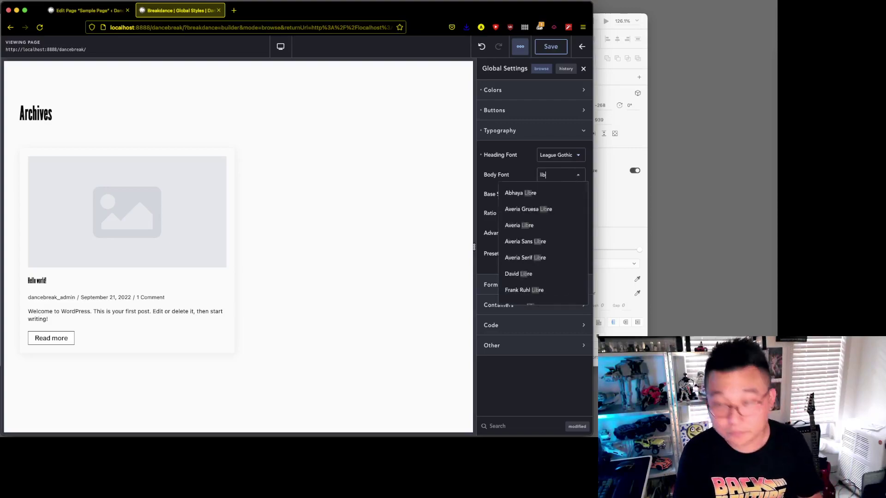
text(re f)
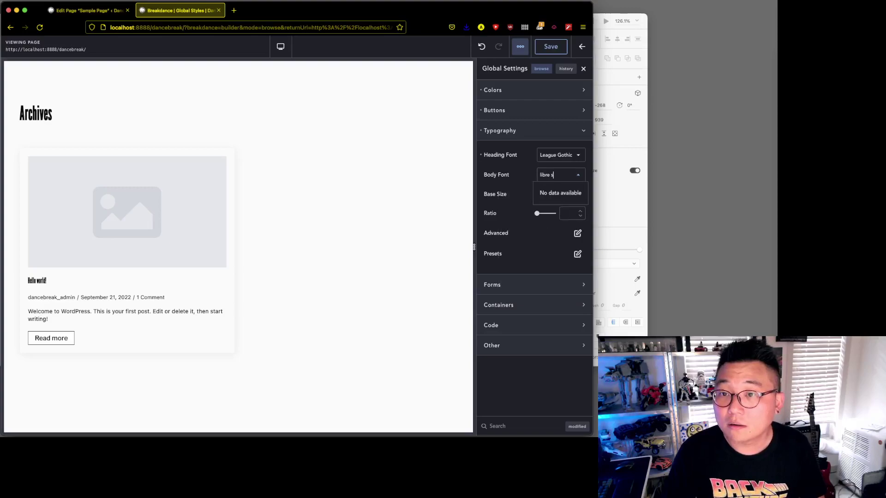
click(569, 192)
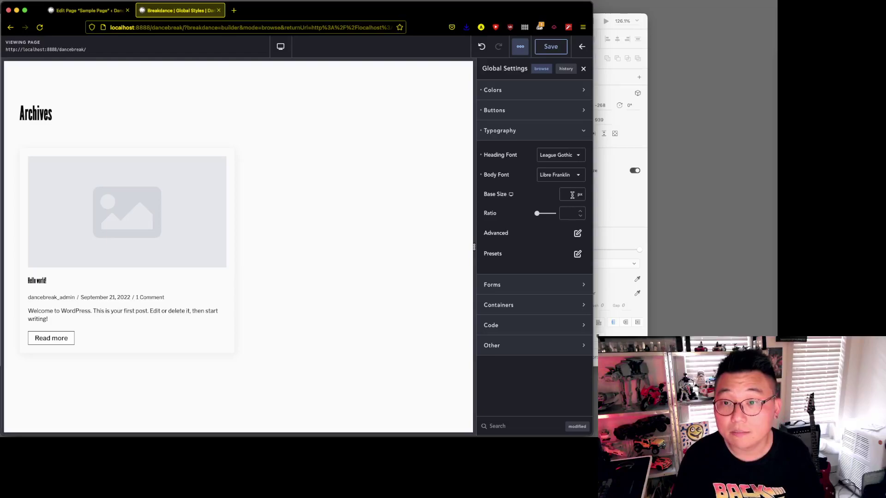
- Enter a 20 px desktop base size and 16 for the mobile and tablet breakpoints
text(20)
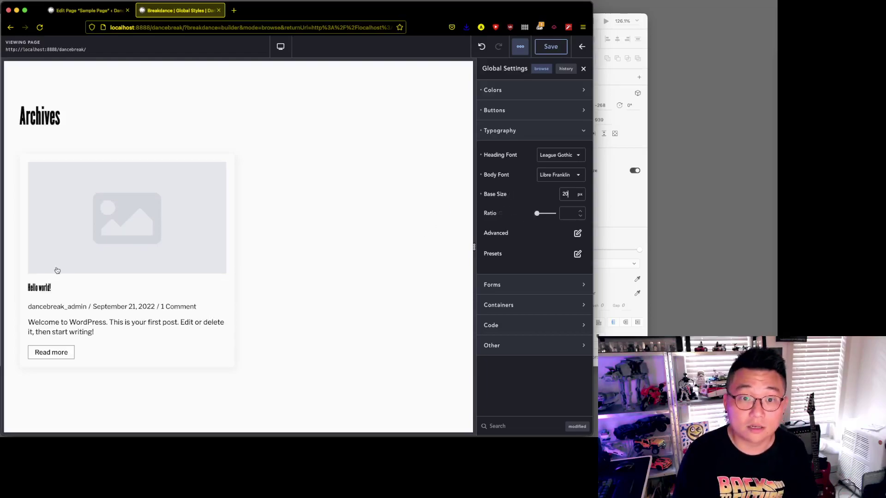
mouse_move(511, 196)
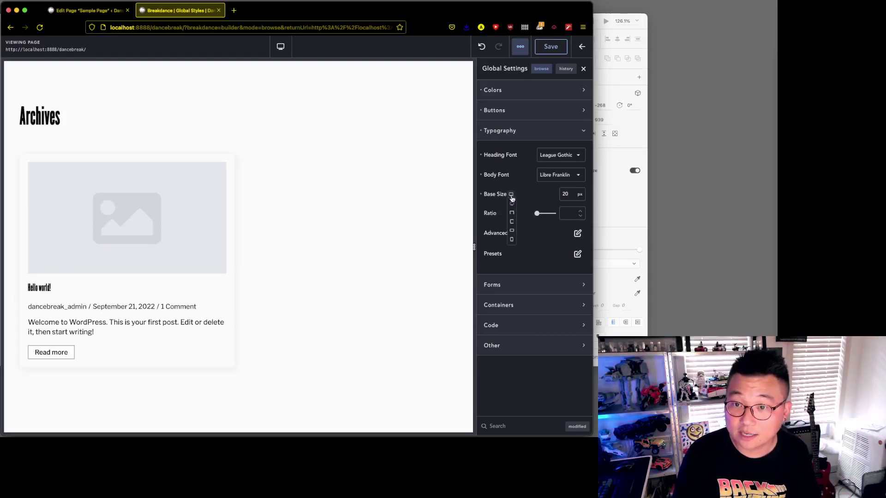
click(512, 240)
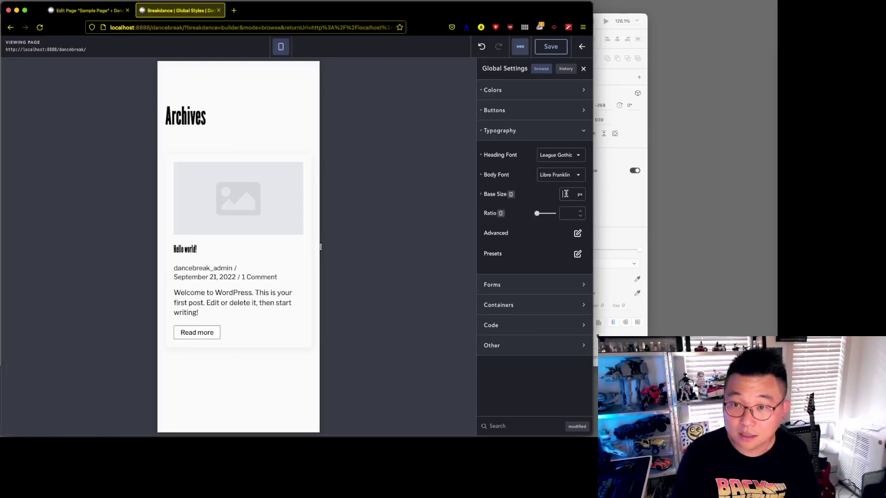
text(16)
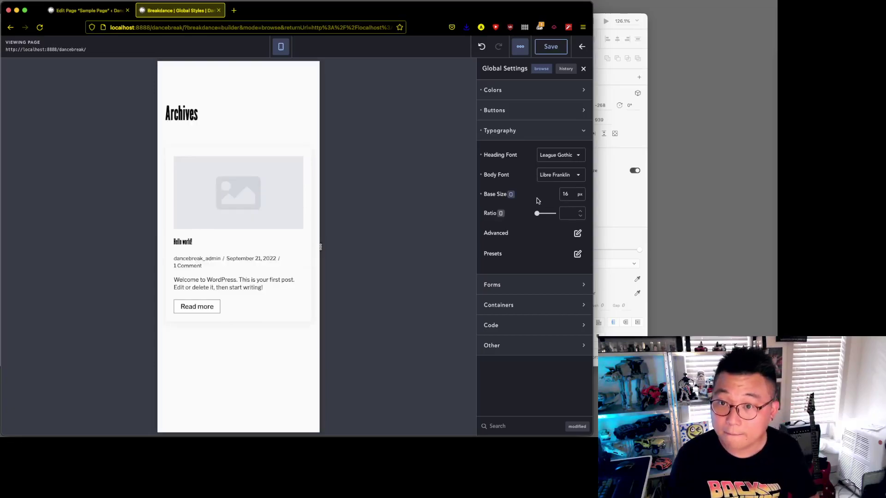
mouse_move(511, 194)
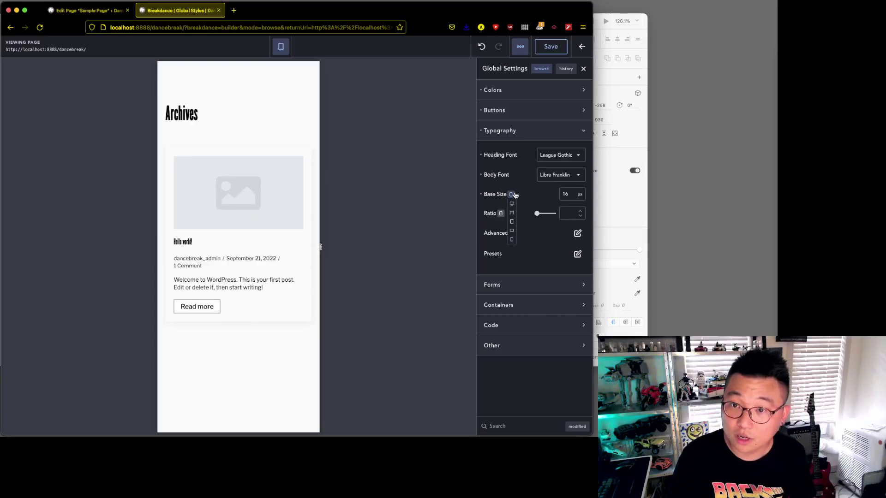
click(512, 223)
click(567, 196)
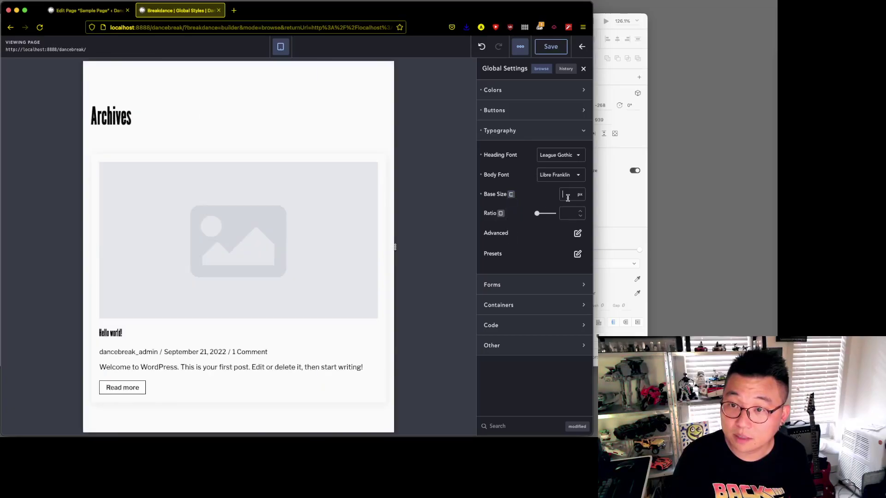
text(1)
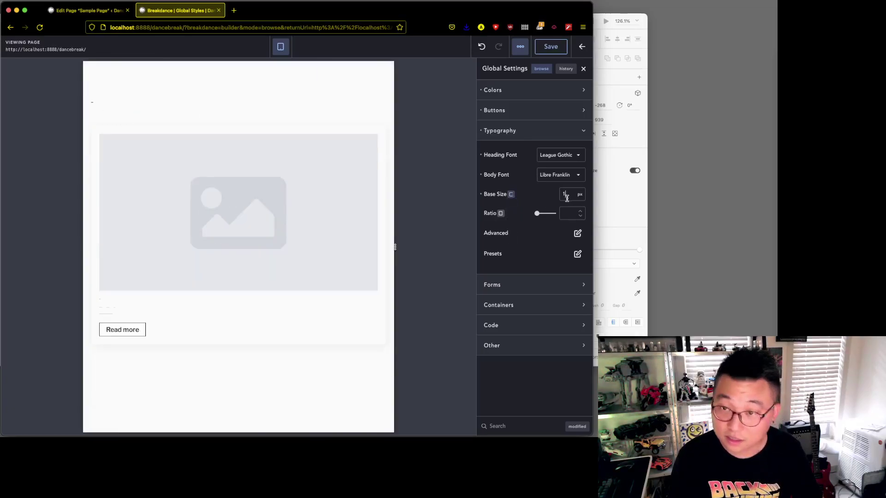
text(6)
- Clear the mobile base size value and re-enter 20 on the desktop breakpoint
click(511, 195)
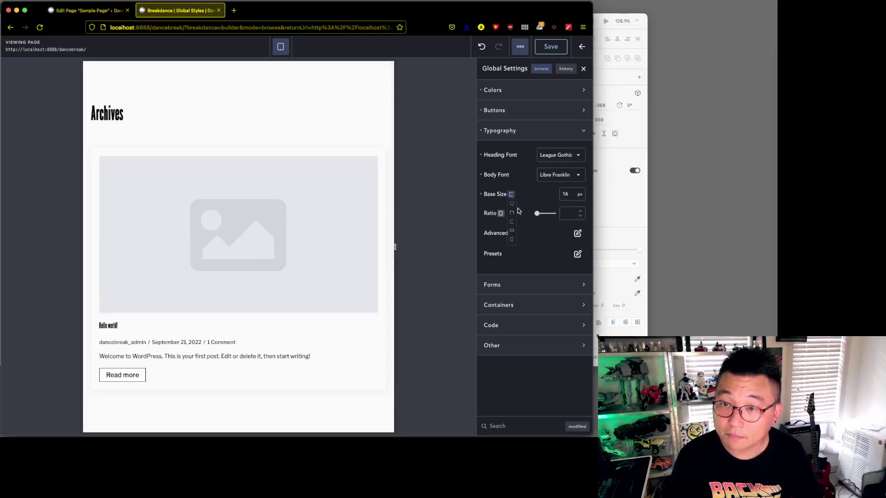
click(512, 239)
click(481, 194)
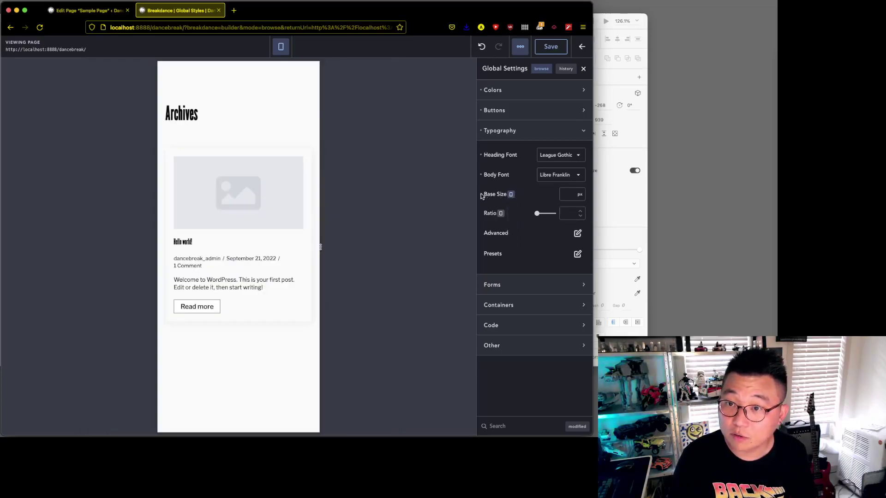
click(512, 195)
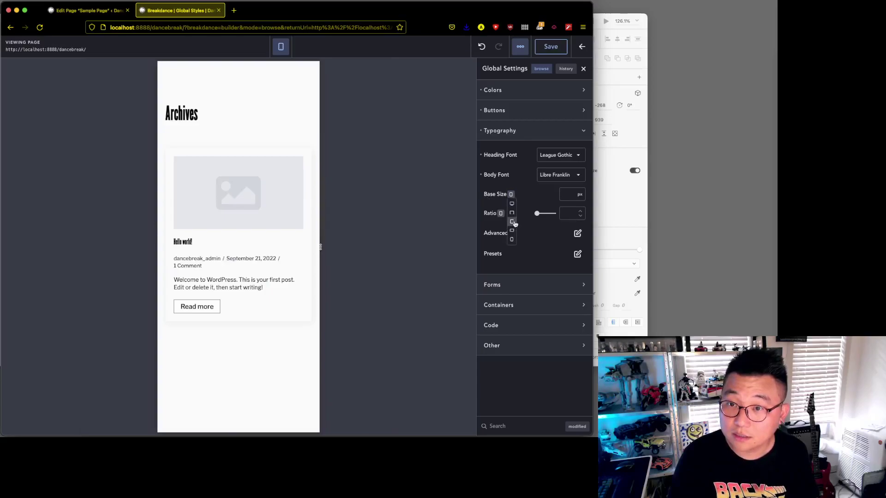
click(511, 222)
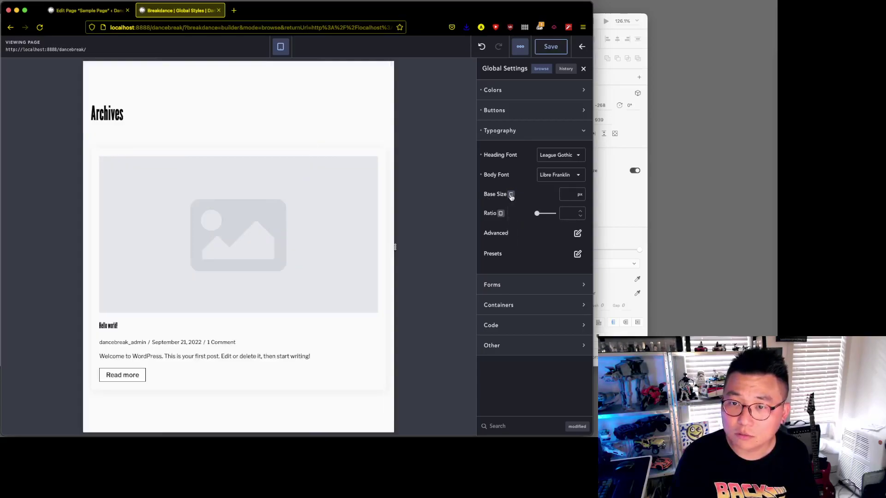
click(512, 195)
click(512, 203)
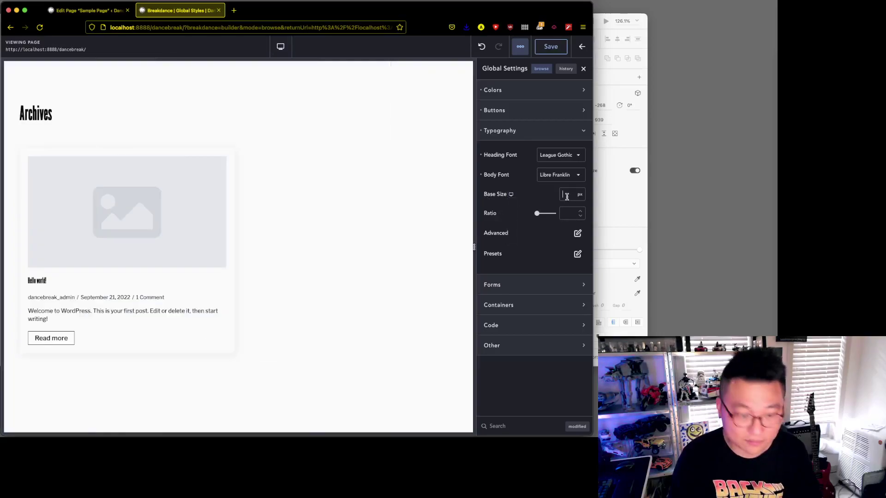
text(20)
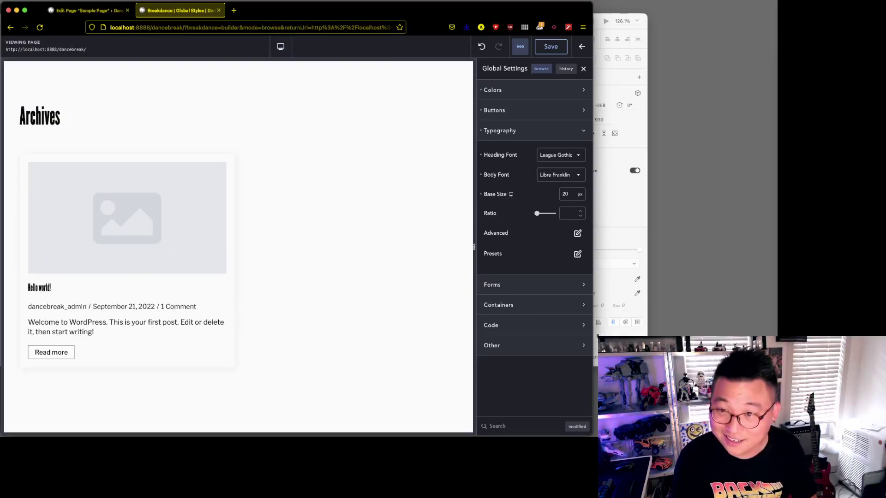
- Set a 16 px base size on the wider tablet breakpoint, then return to desktop
click(510, 195)
click(511, 222)
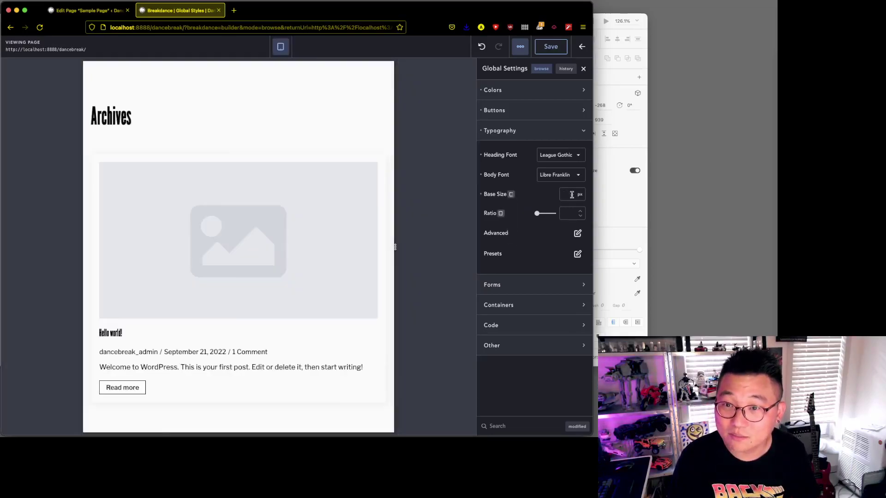
click(510, 194)
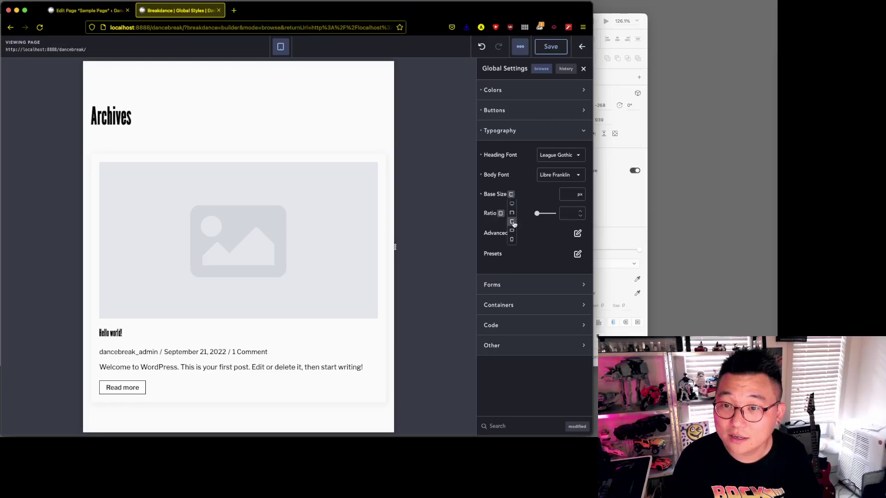
click(511, 213)
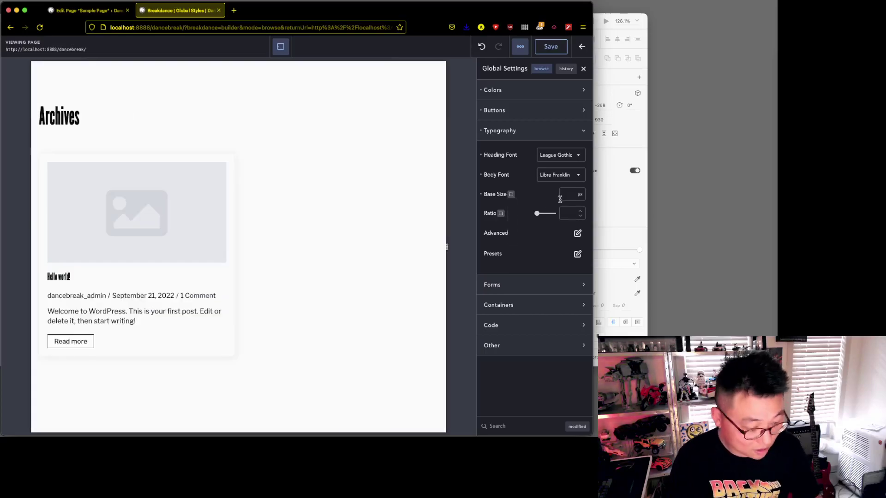
click(561, 200)
text(16)
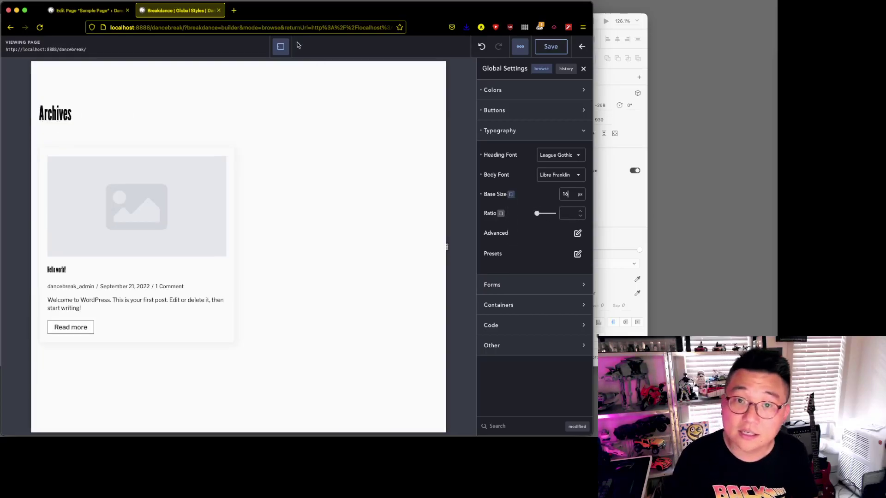
click(511, 197)
click(512, 205)
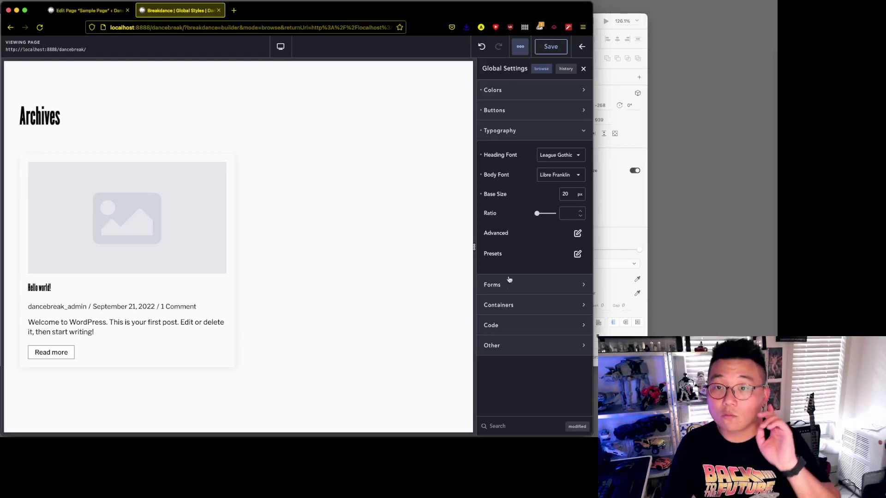
- Enter 1 as the typography Ratio, then drag the Ratio slider up to 1.2
click(571, 214)
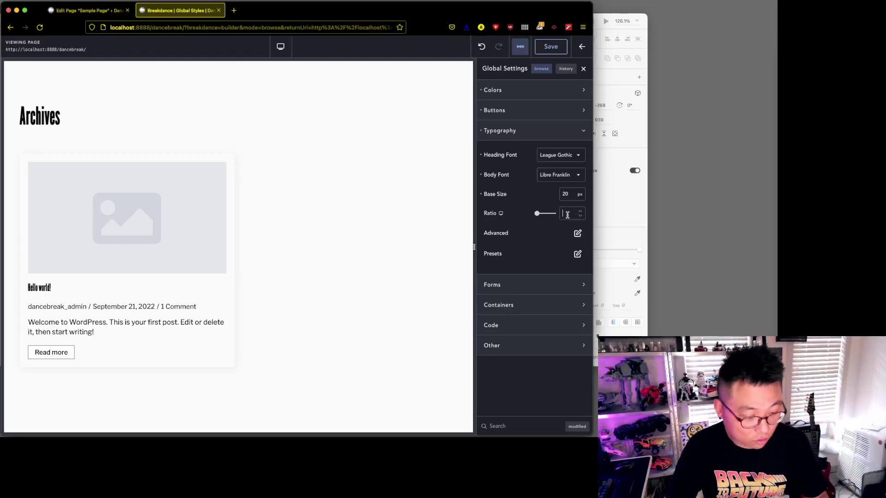
text(1)
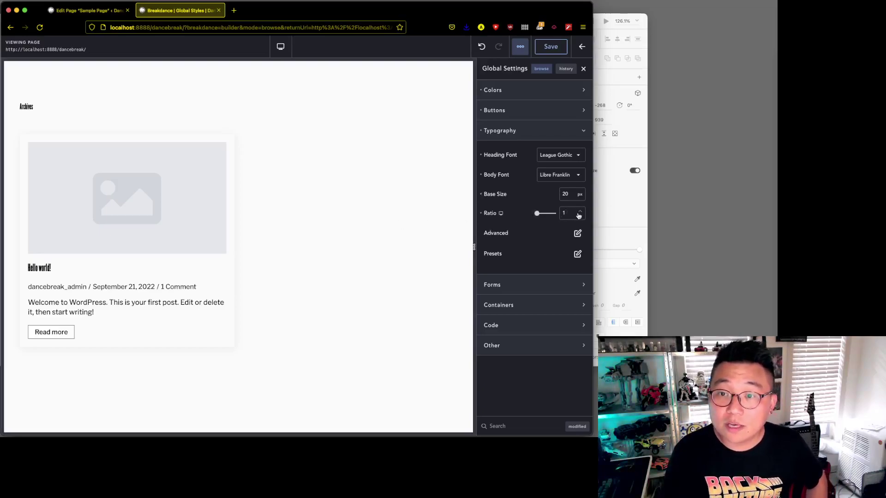
drag(537, 216, 543, 216)
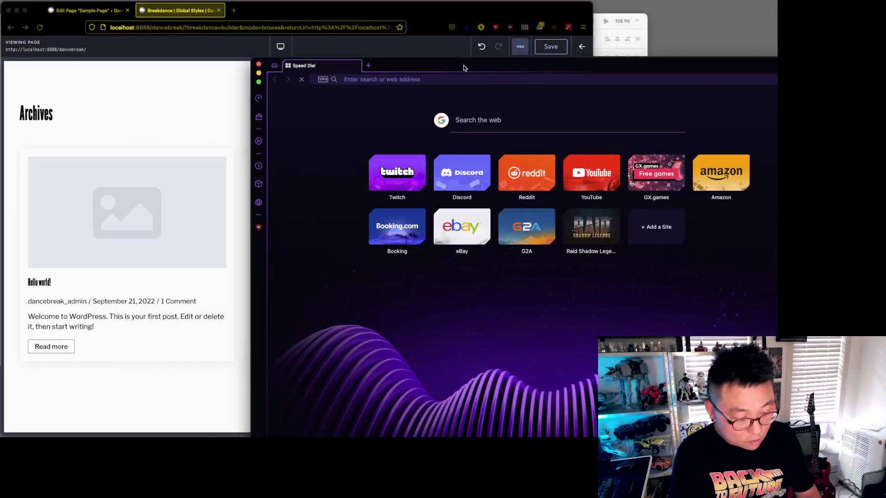
- Calculate 1.2^6 (2.985984) in DuckDuckGo and move the browser window aside
text(1.2^)
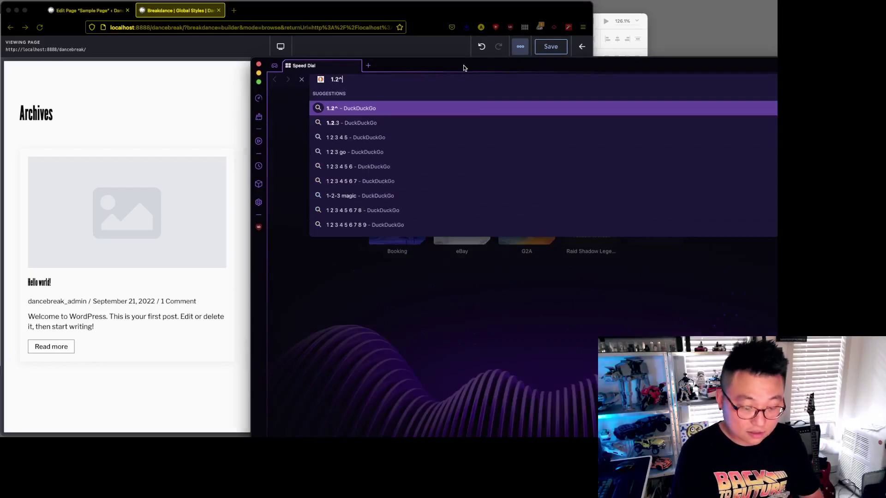
text(6)
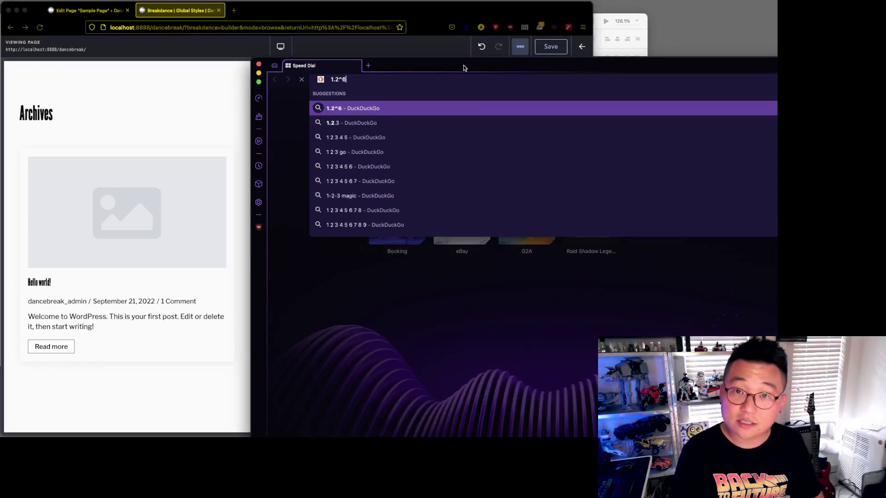
key(Return)
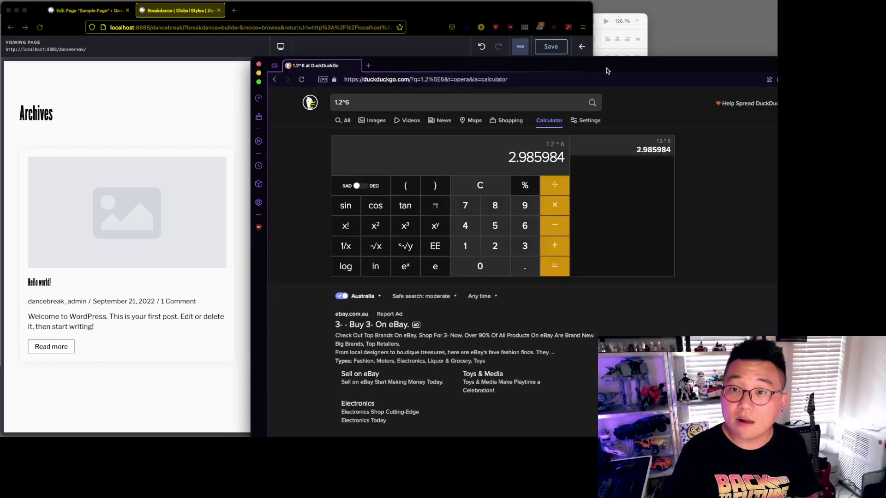
drag(607, 69, 602, 45)
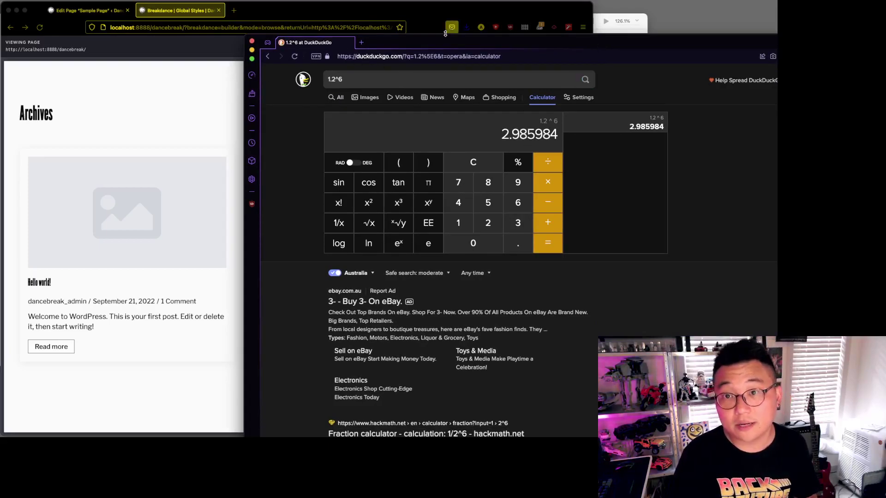
drag(445, 39, 877, 154)
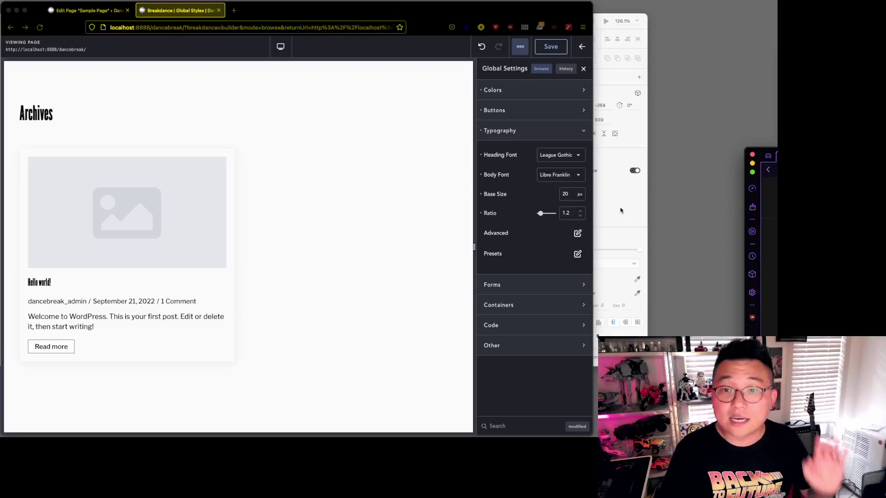
- In Adobe XD, read the hero headline's text size: League Gothic at 90
click(599, 213)
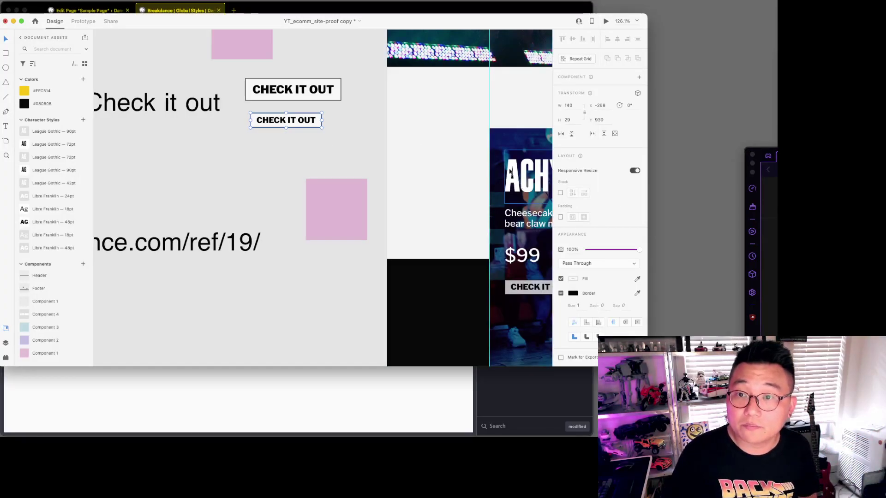
scroll(328, 146, right, 5)
scroll(392, 154, down, 5)
click(392, 154)
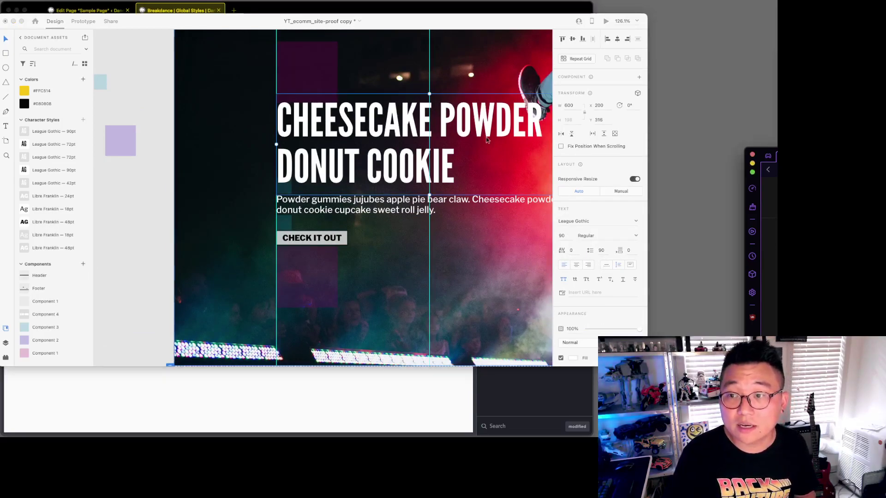
- Glance at the calculator result, hide it, and return to Breakdance's typography settings
double_click(761, 155)
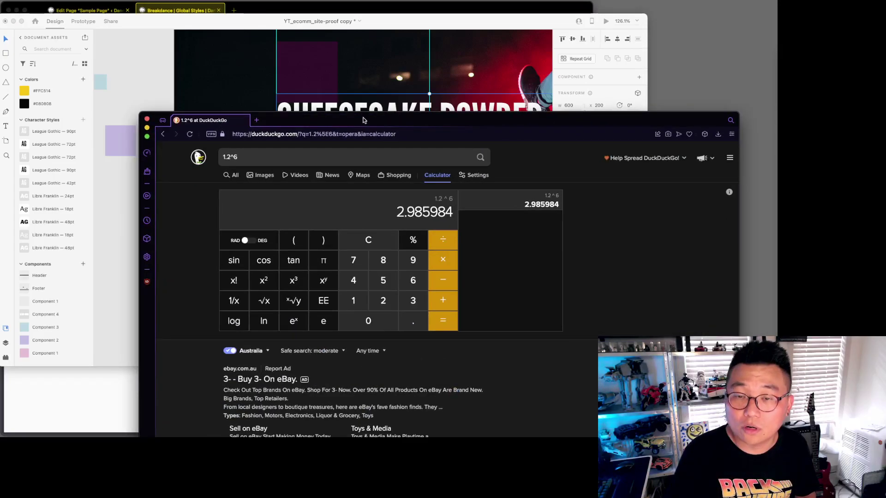
drag(363, 120, 313, 119)
key(super+h)
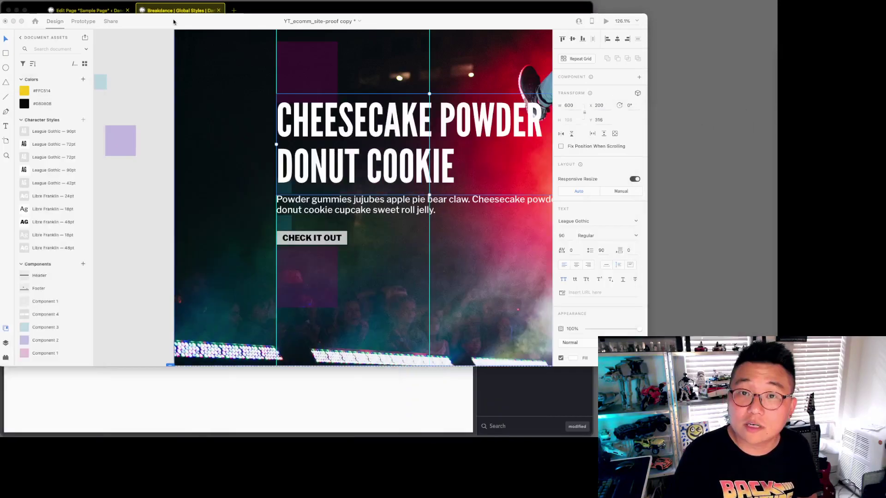
click(203, 9)
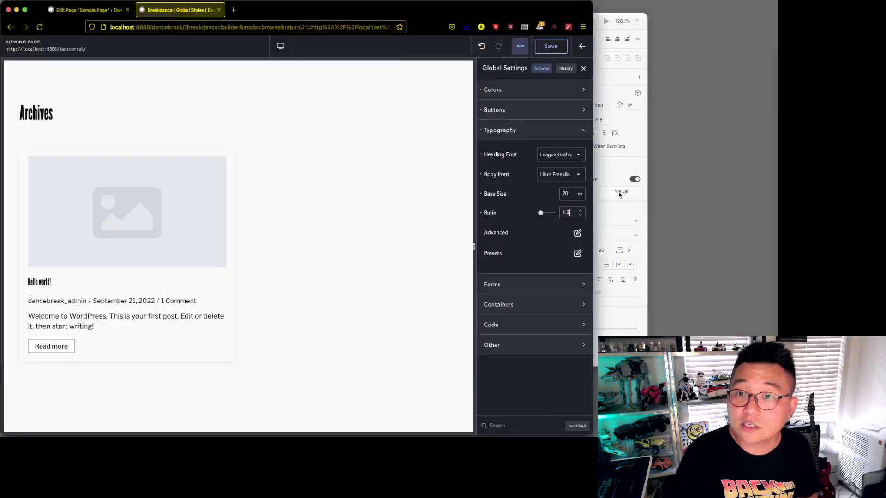
- Step the typography Ratio up from 1.2 to 1.25
click(581, 210)
click(580, 210)
click(581, 210)
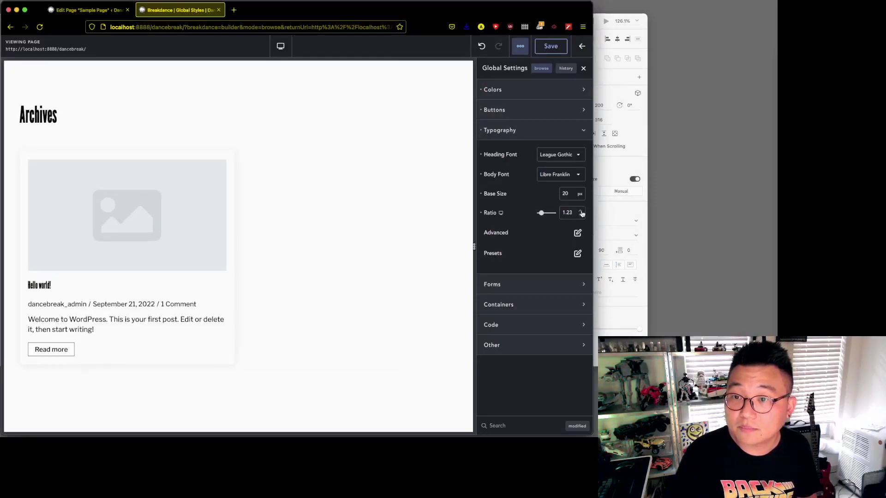
click(581, 211)
click(581, 211)
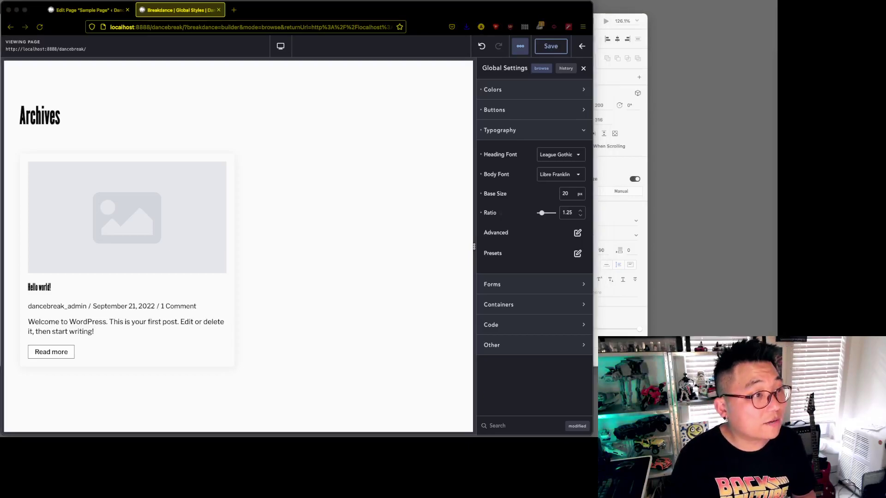
- Check the calculator's 1.25^6 result (3.81469726563) against the hero headline design
key(super+Tab)
drag(573, 115, 542, 120)
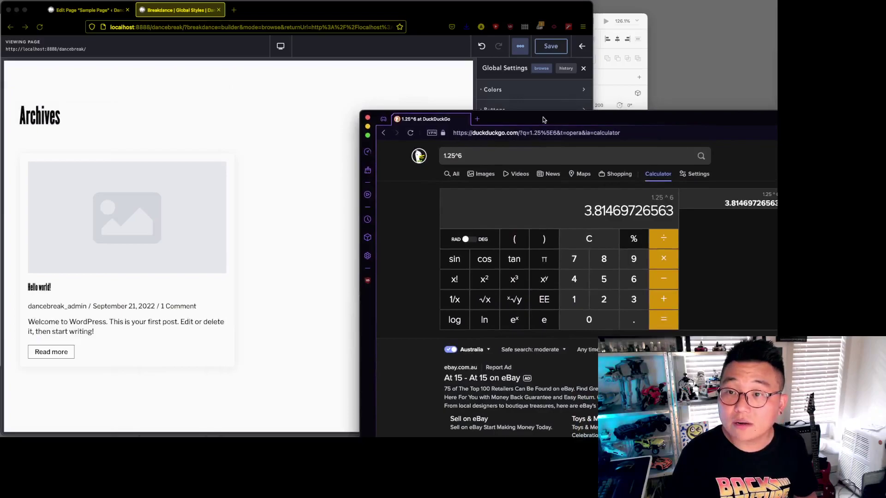
key(super+Tab)
click(641, 176)
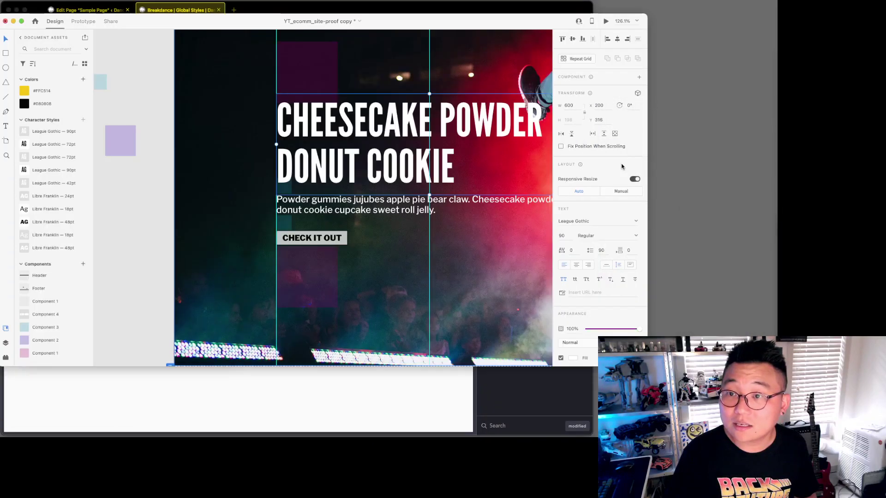
- Open Advanced > Headings > H1 typography and switch the font size unit to rem
click(515, 383)
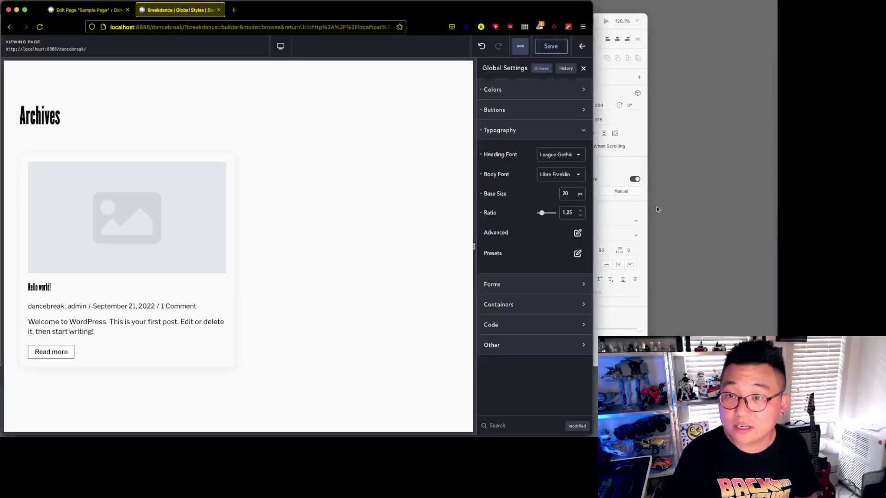
click(577, 234)
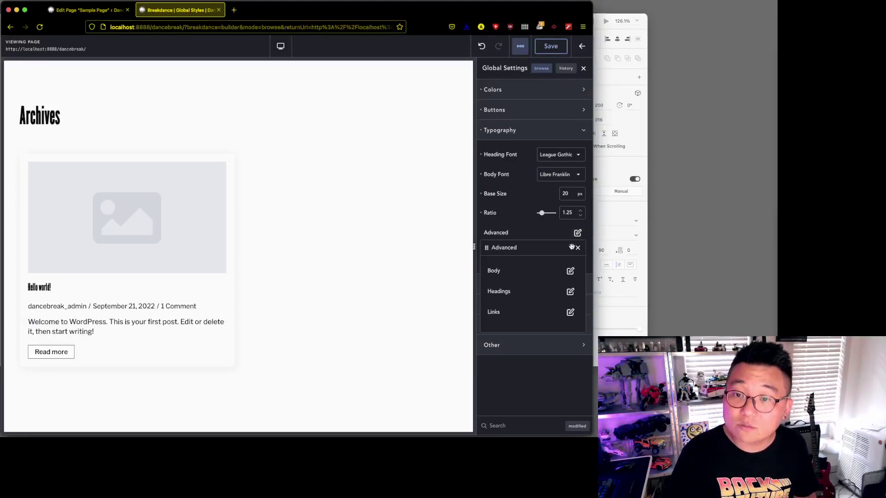
click(571, 291)
click(573, 290)
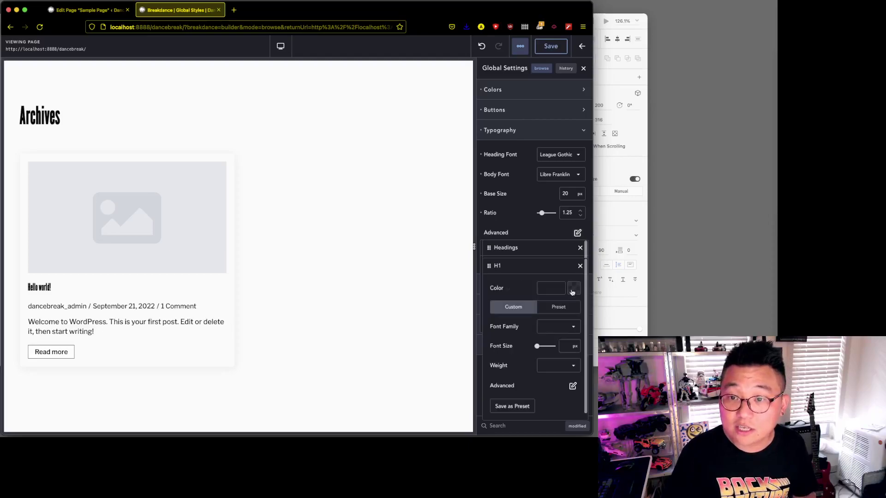
click(575, 347)
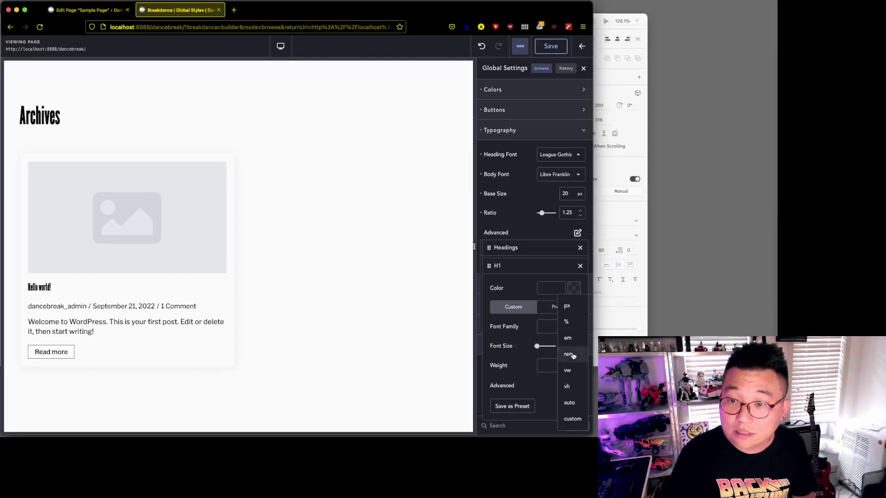
click(572, 355)
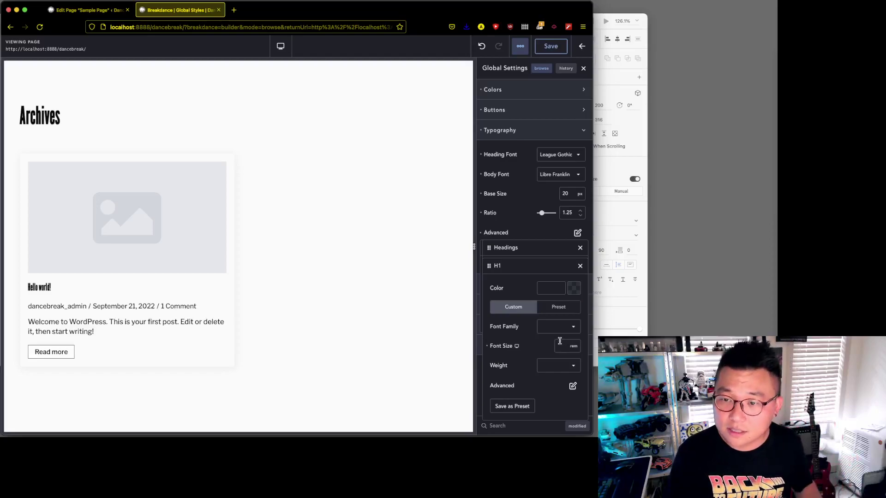
- Recheck the design headline, then set the H1 font size to 90 px
click(610, 197)
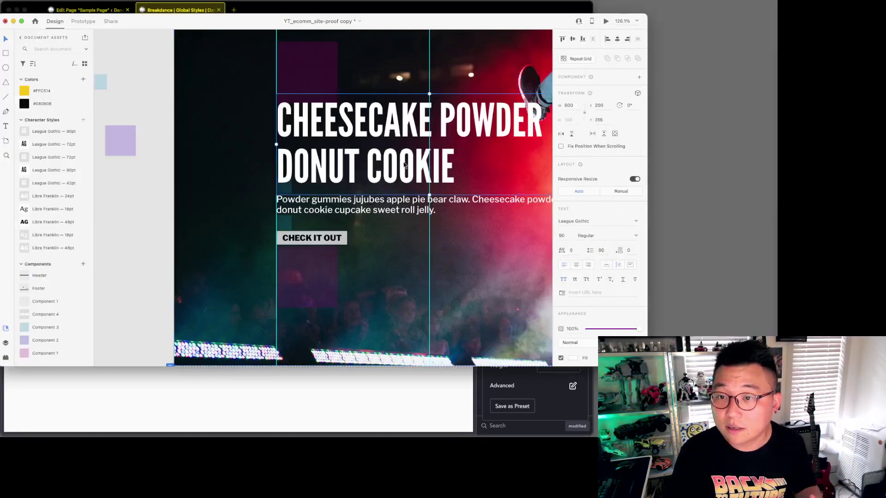
click(524, 389)
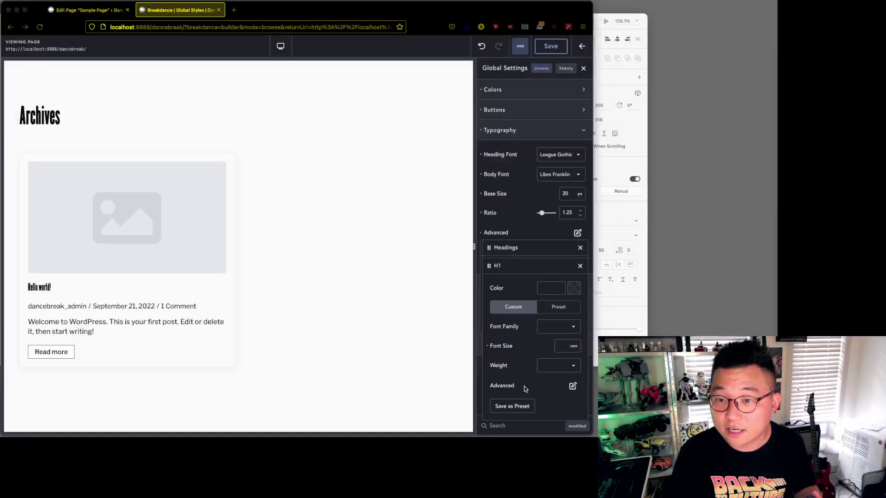
click(548, 324)
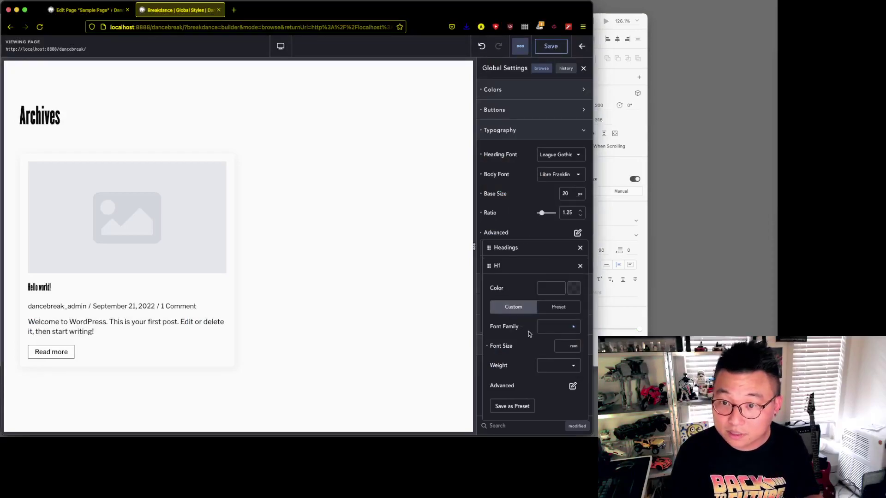
click(530, 335)
click(561, 347)
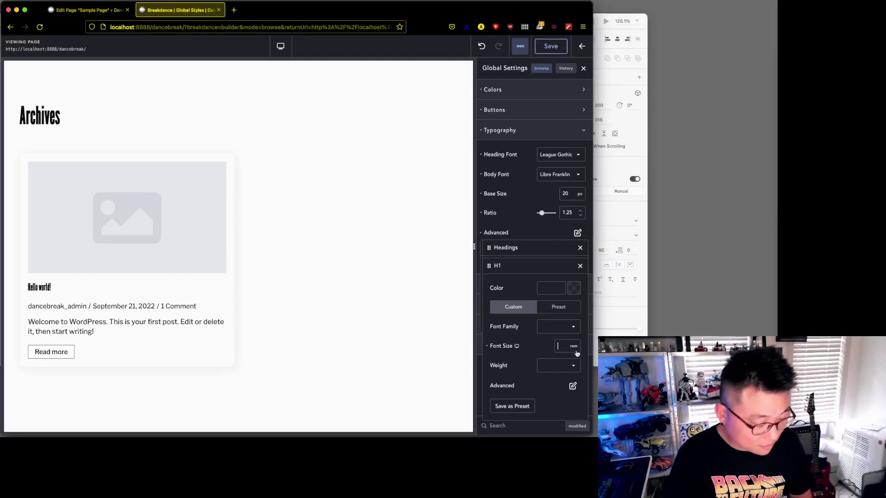
click(576, 349)
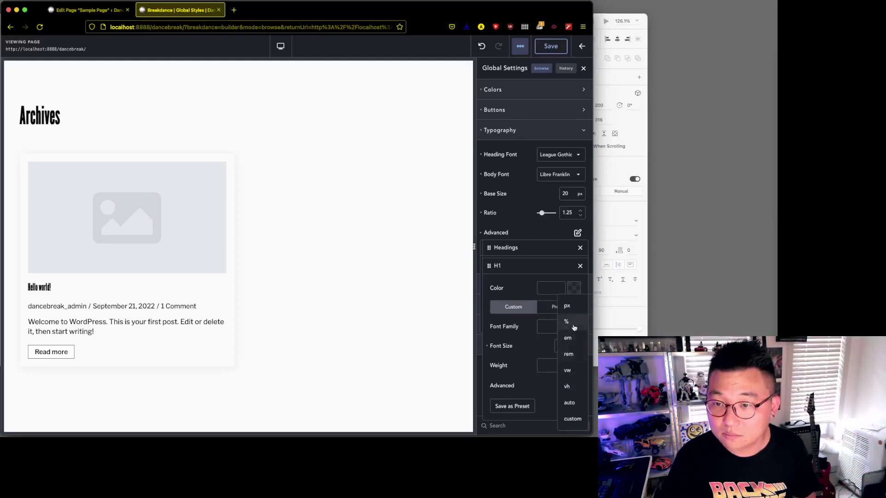
click(578, 307)
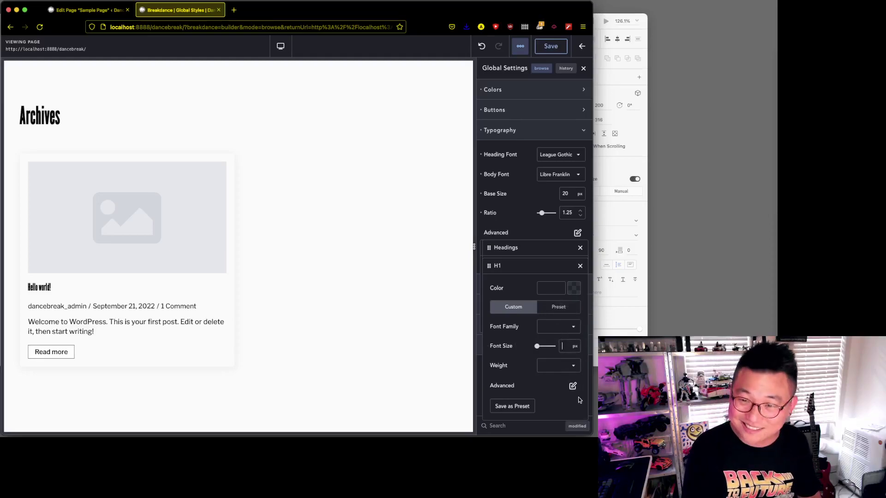
text(90)
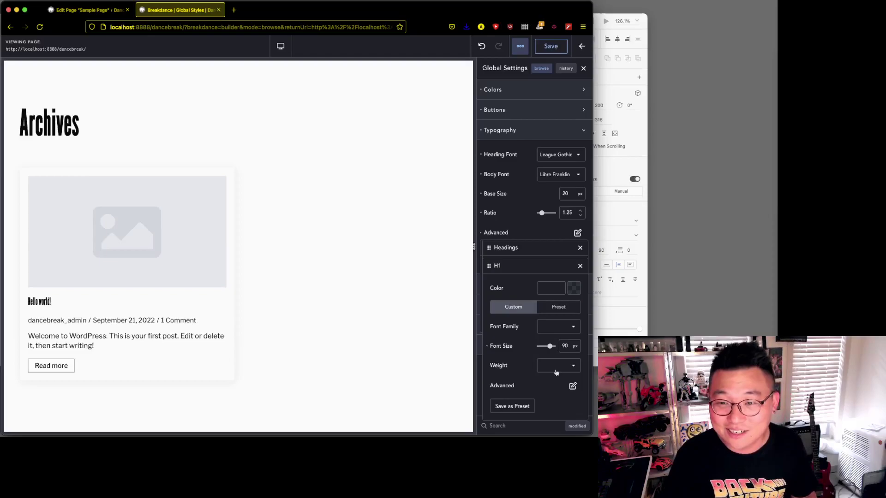
- Collapse the typography panels, save the global settings, and open container Sections size settings
click(580, 266)
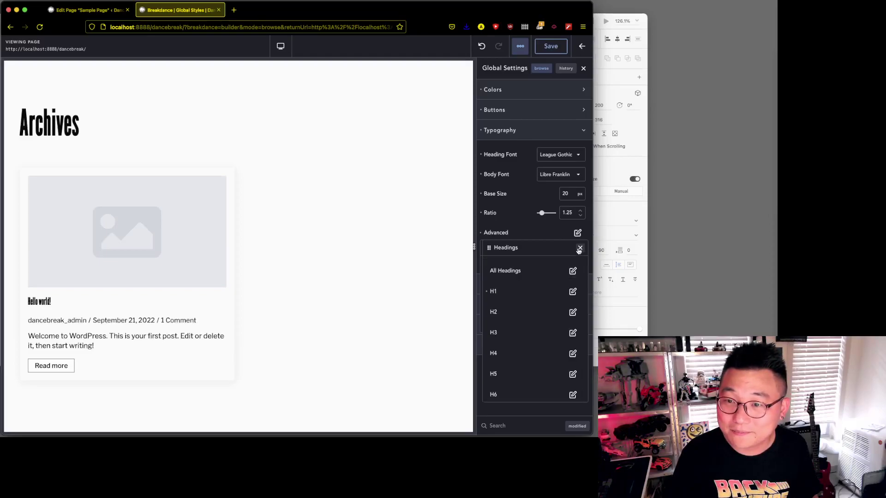
click(579, 249)
click(580, 250)
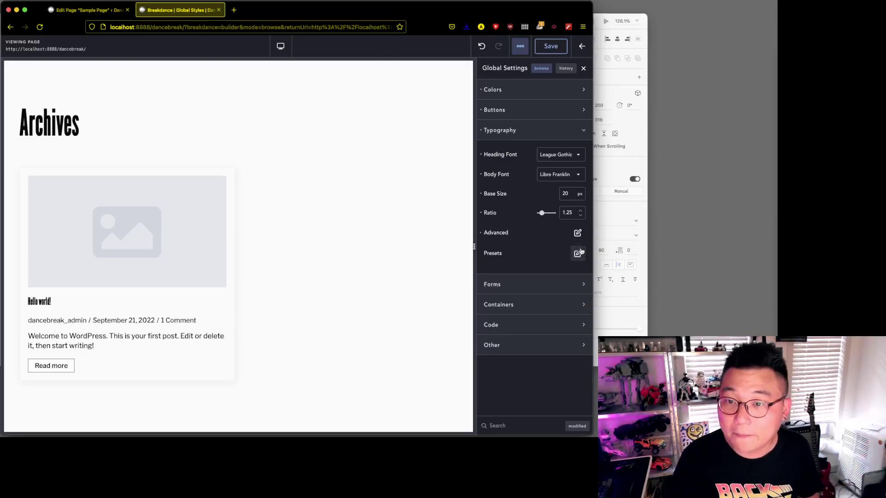
click(551, 46)
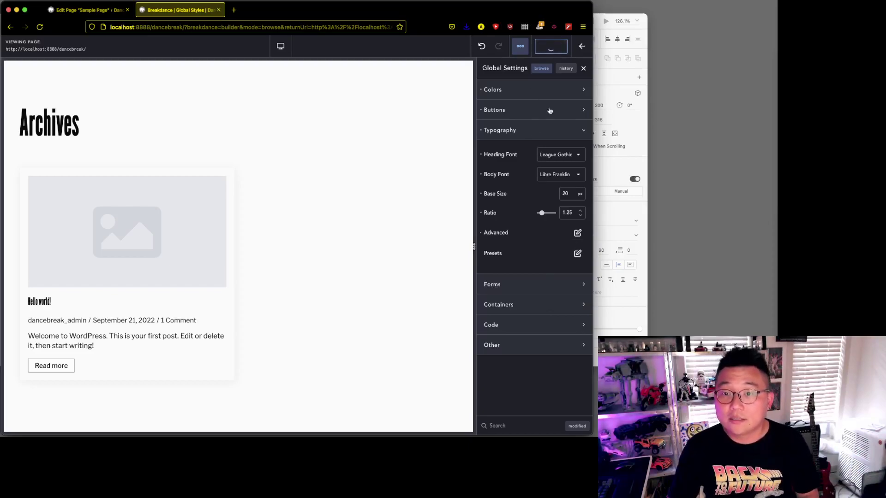
click(521, 306)
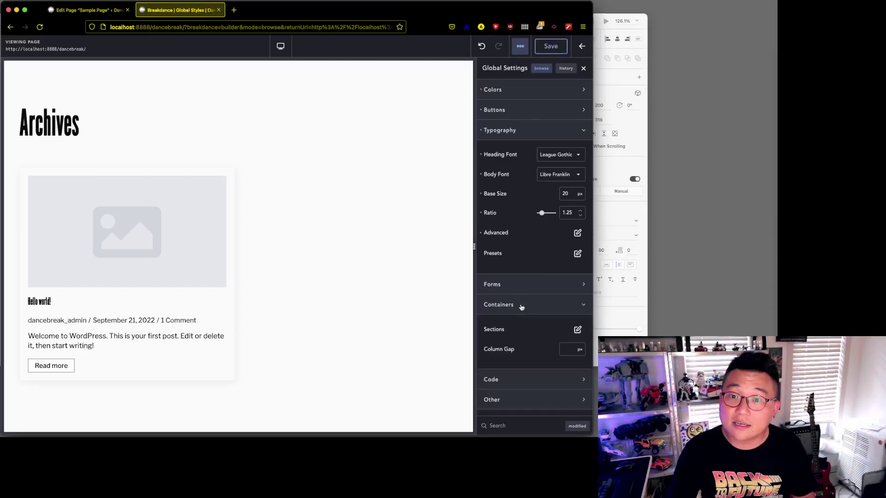
click(578, 329)
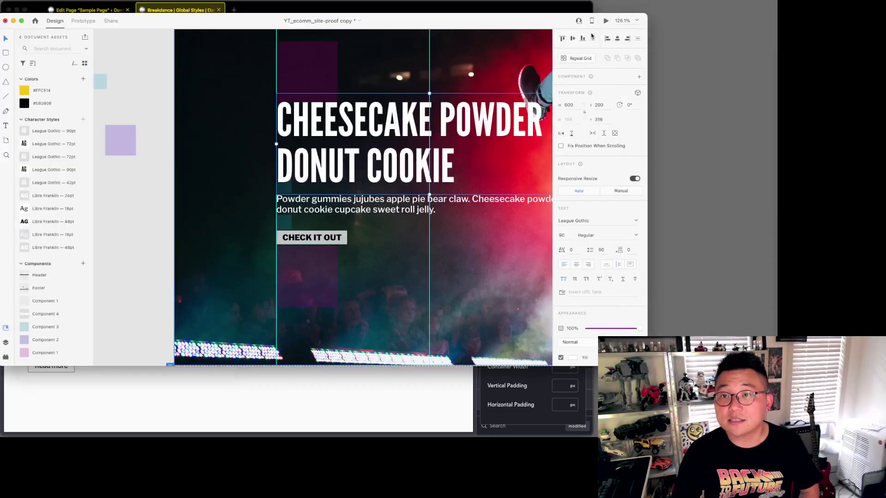
- Scroll the XD artboard and select the ACHY BREAKY section to read its width and height
scroll(426, 147, right, 3)
scroll(409, 153, down, 5)
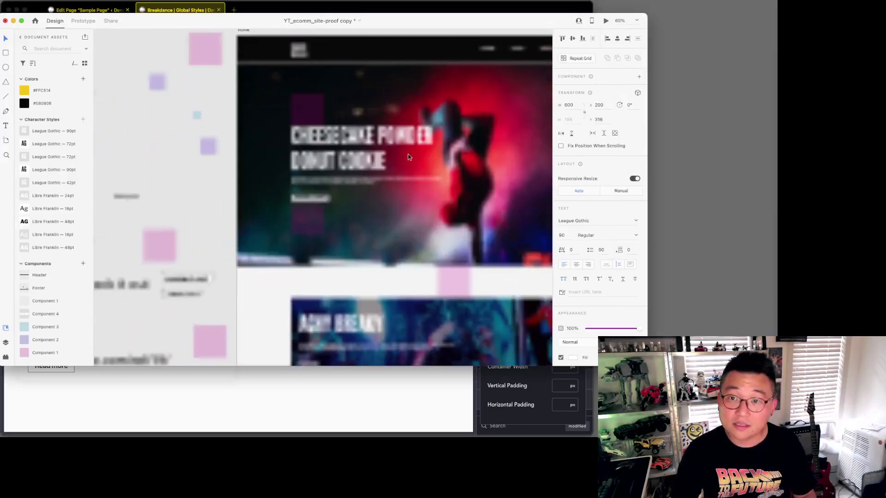
scroll(401, 145, right, 3)
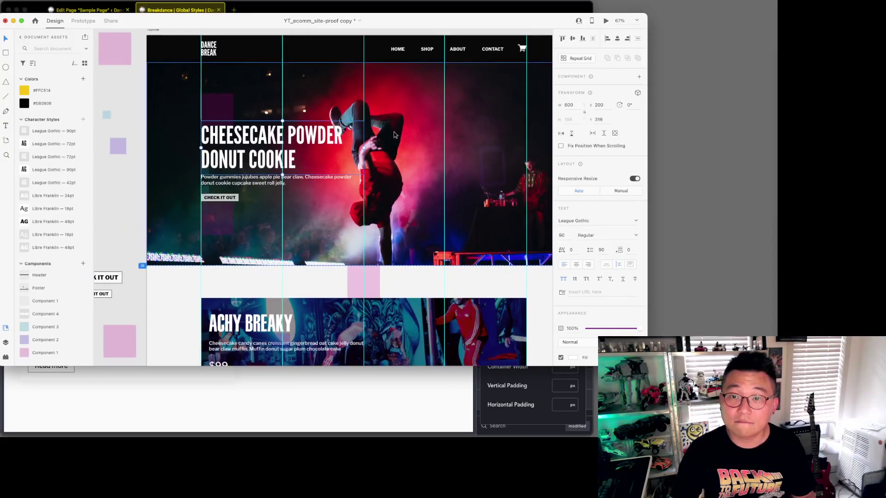
scroll(326, 130, right, 3)
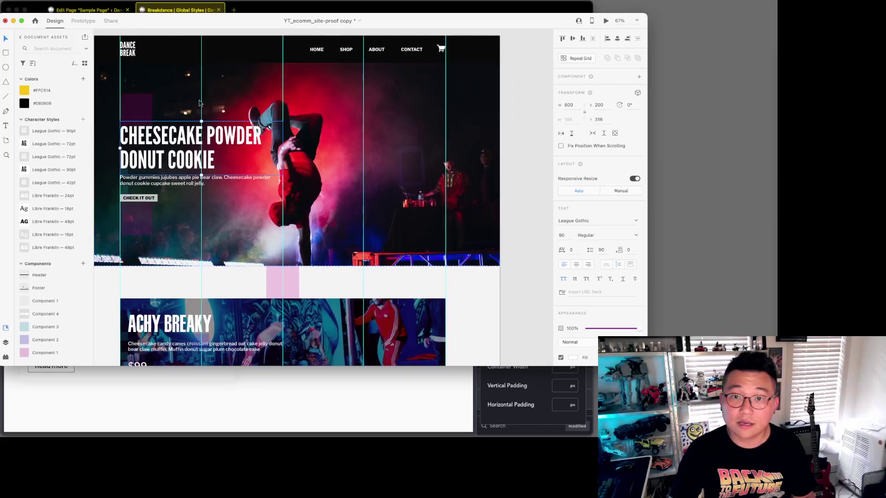
scroll(419, 104, left, 2)
scroll(428, 107, down, 10)
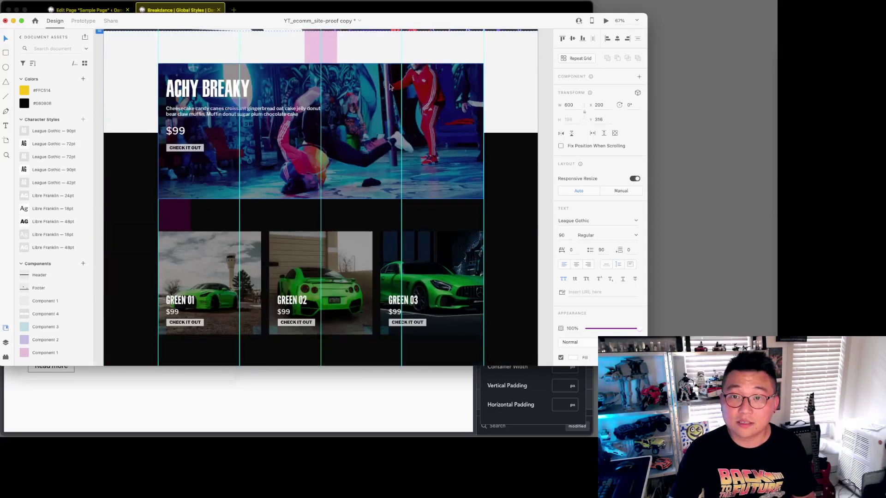
click(389, 86)
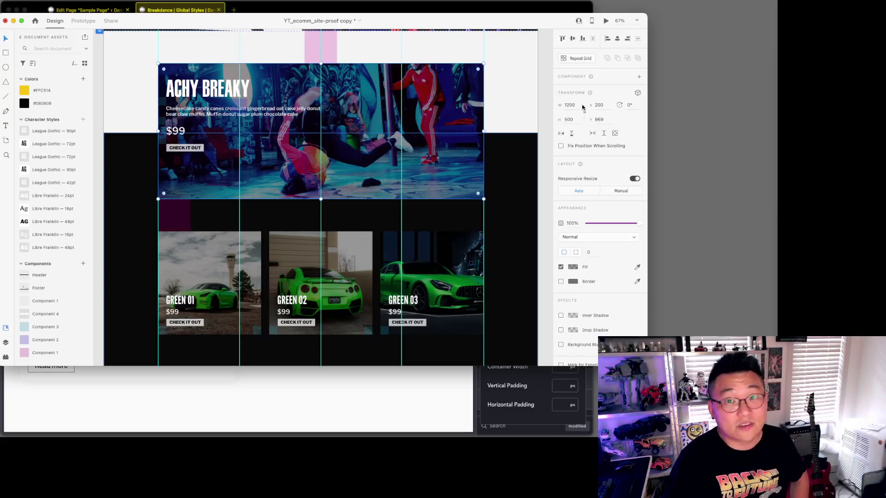
- Select the pink spacer to read its size, then bring Breakdance back to front
click(511, 79)
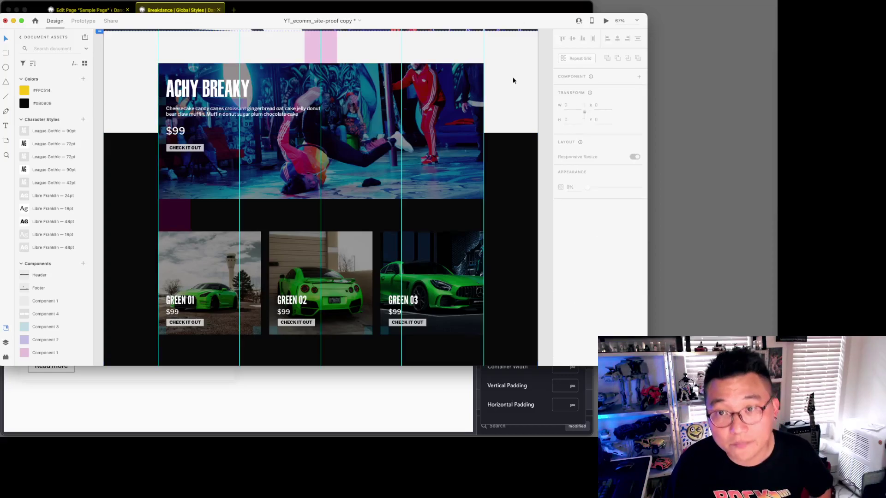
scroll(513, 76, up, 1)
click(335, 62)
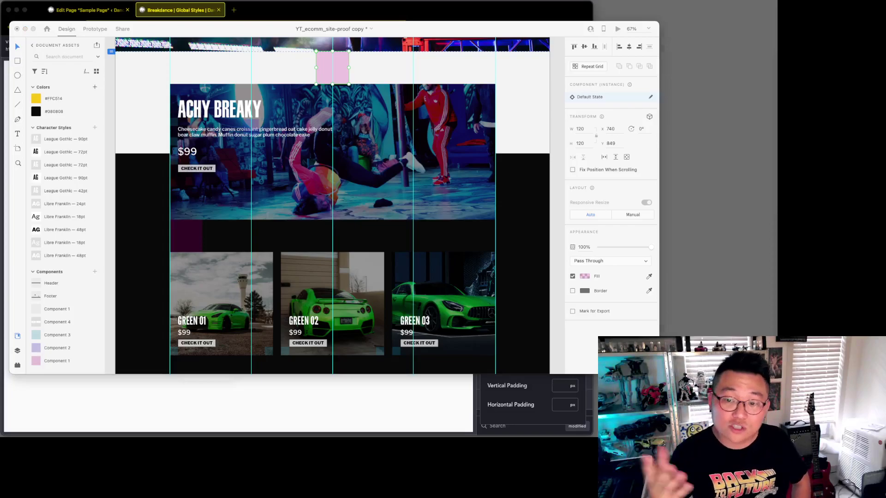
click(169, 13)
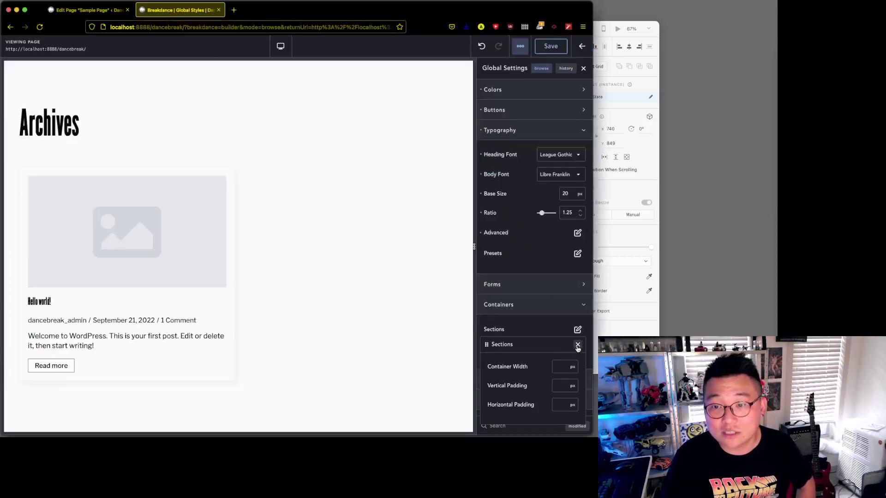
- Add a global stylesheet under Code and paste an html font-size rule using the --bde body font-size variable
click(577, 345)
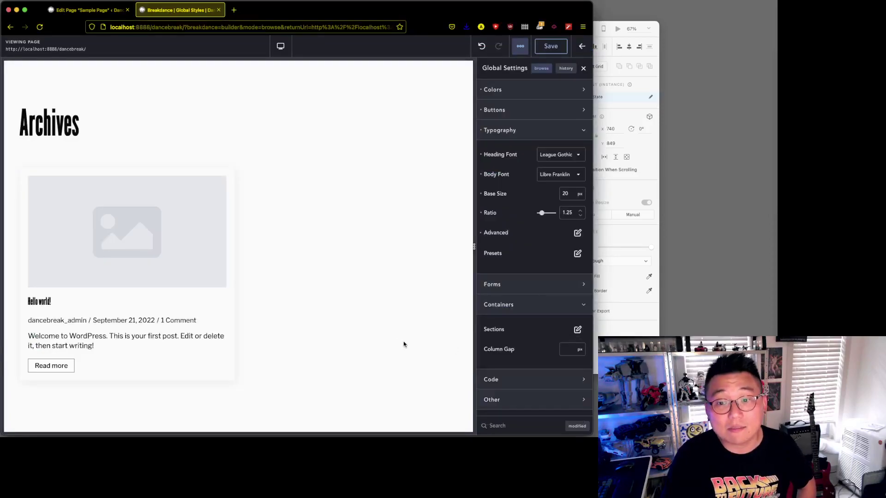
click(550, 384)
scroll(546, 380, down, 3)
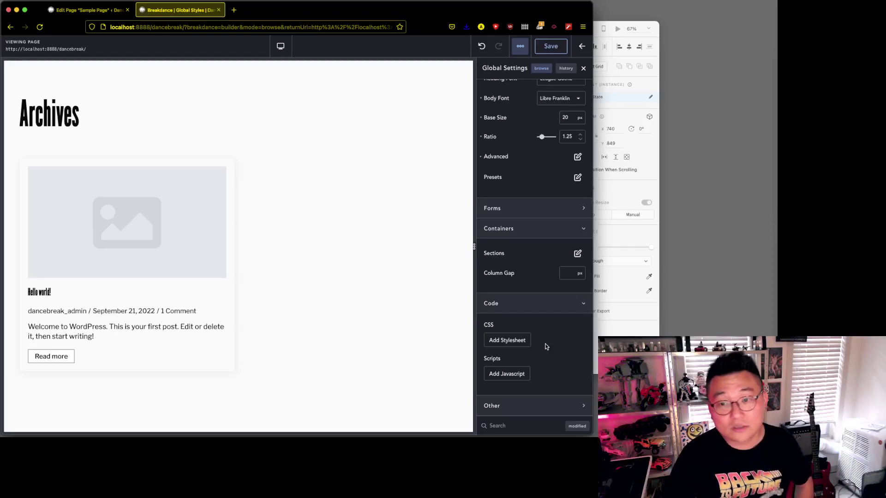
click(508, 342)
scroll(560, 341, down, 4)
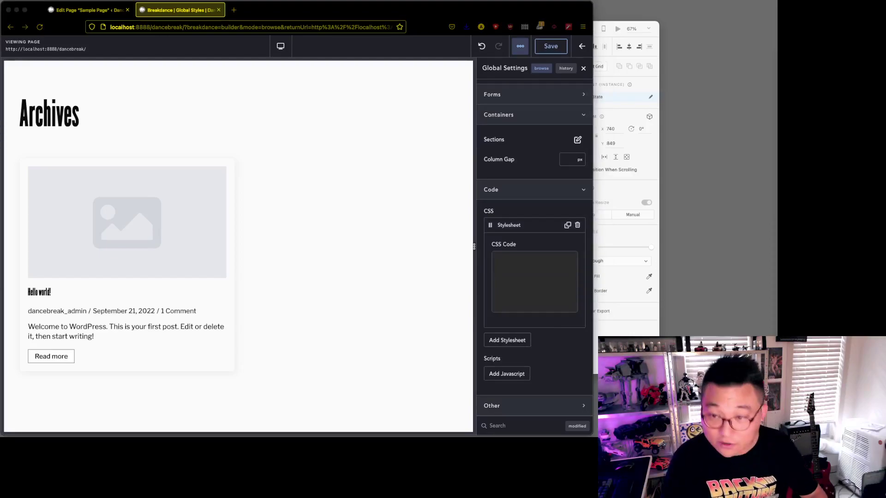
click(532, 284)
key(super+v)
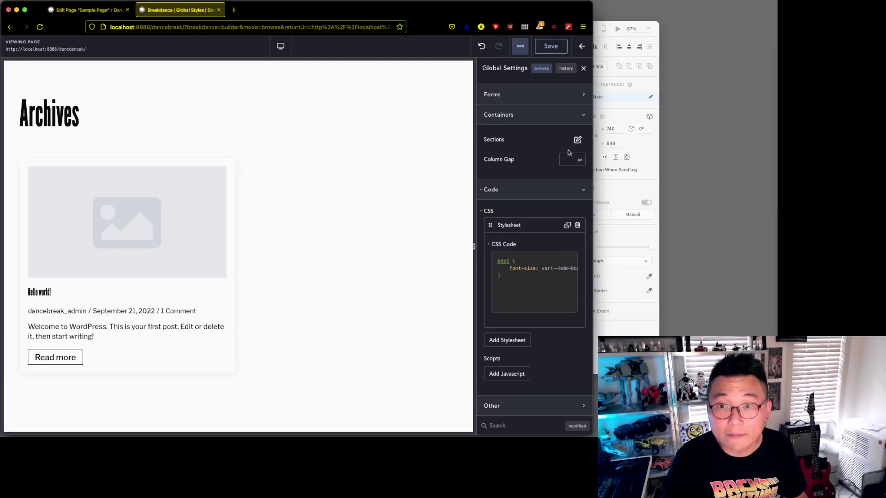
- Save the global settings so the stylesheet keeps the html rule using the body font-size variable
scroll(511, 192, up, 3)
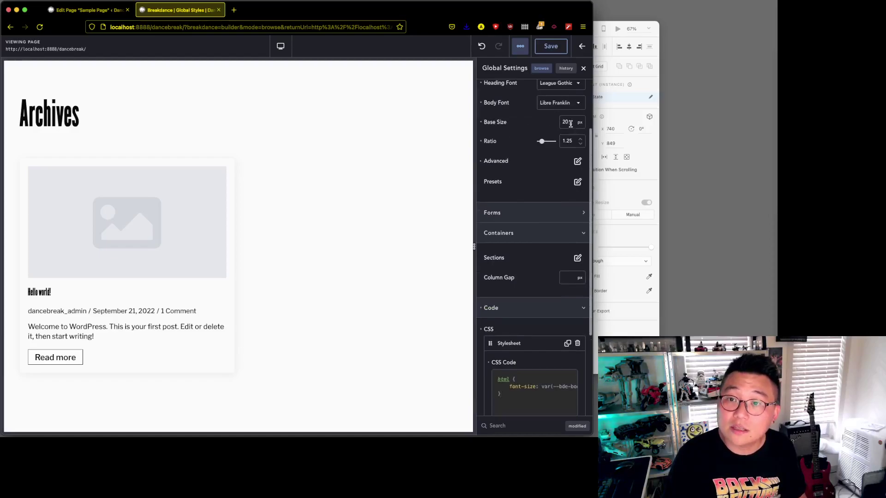
click(552, 48)
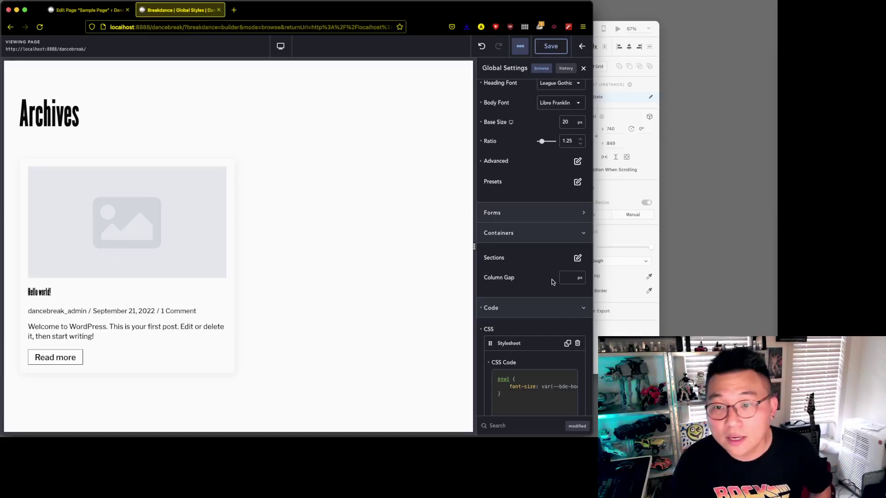
scroll(515, 277, down, 3)
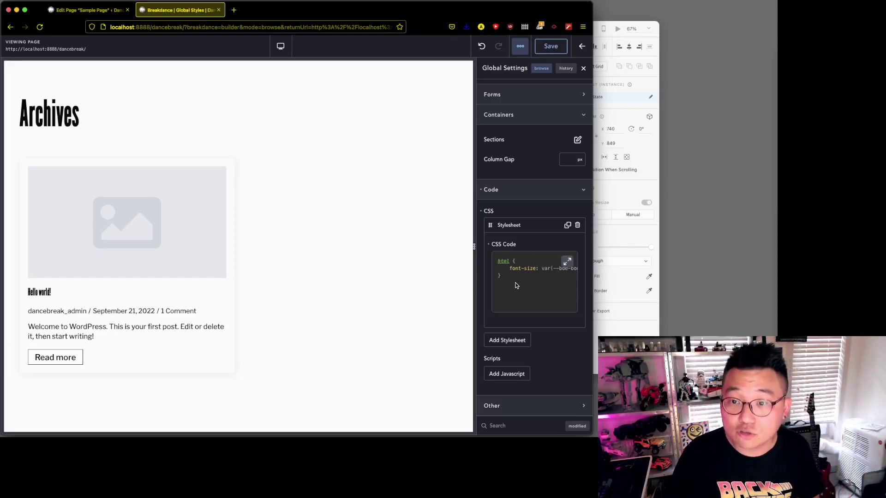
- Set the global Sections container width to 60 rem
click(556, 190)
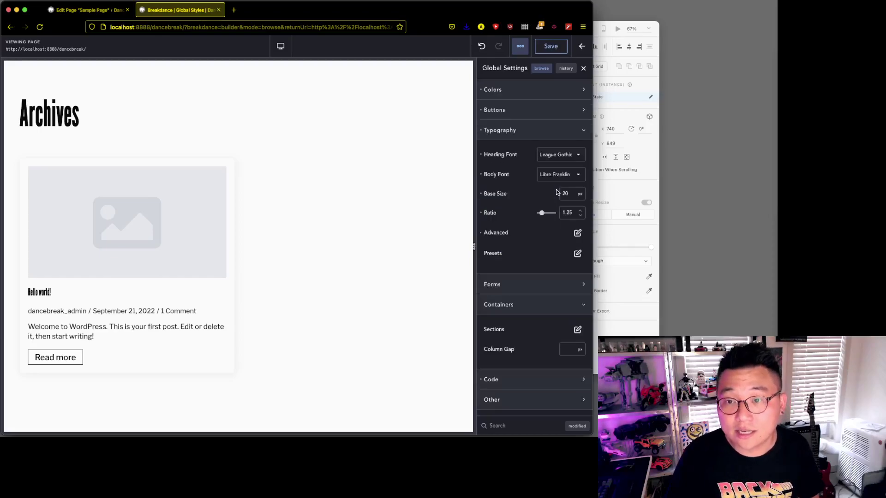
click(535, 400)
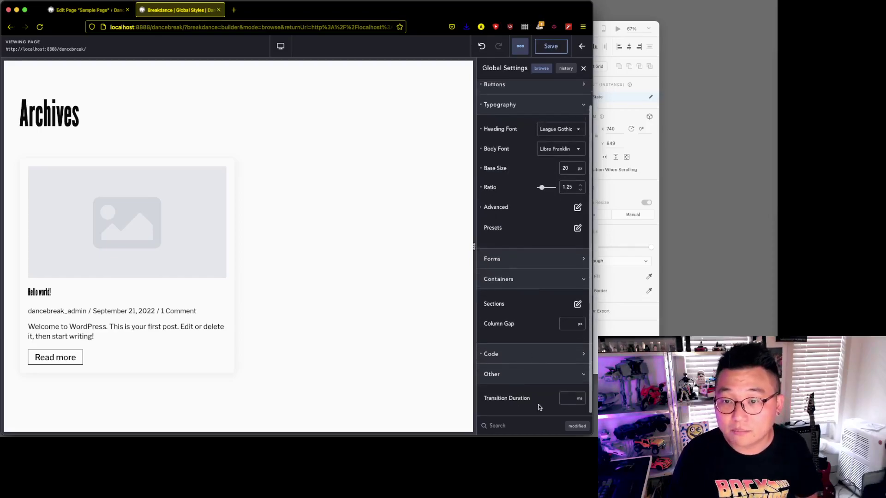
click(577, 305)
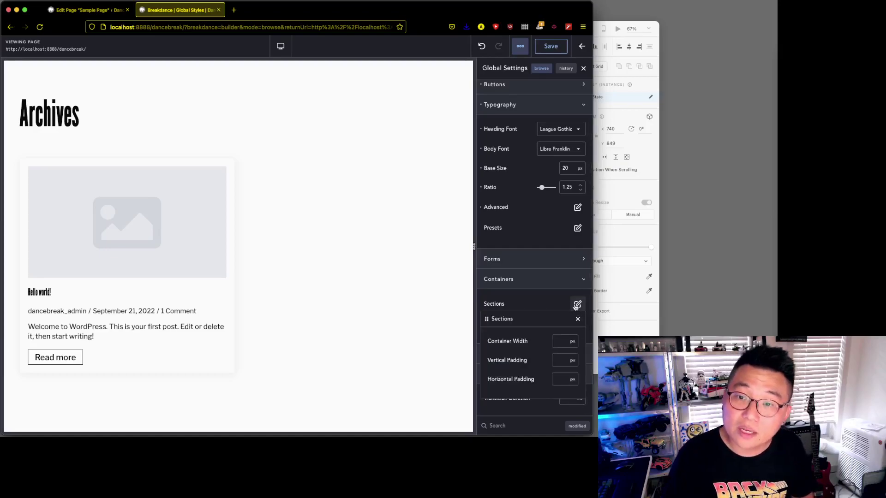
click(574, 342)
click(563, 346)
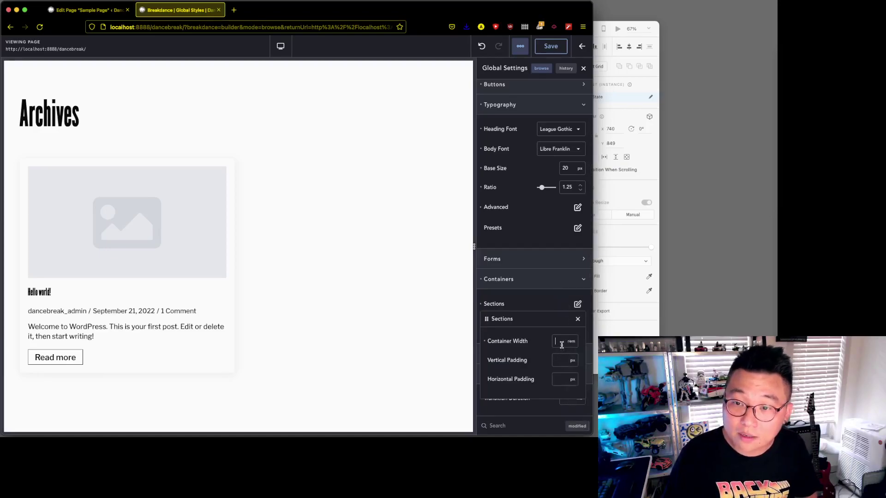
text(60)
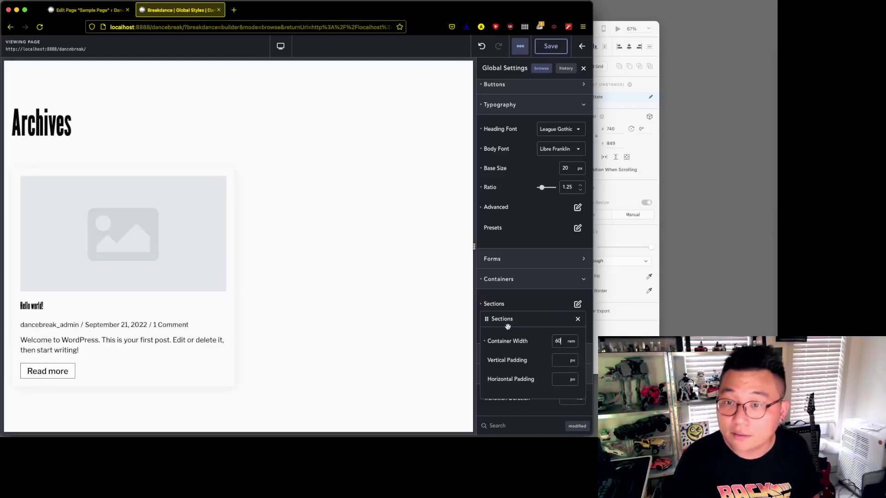
- Give sections 6 rem vertical padding on desktop and 4.5 rem on tablet
click(573, 364)
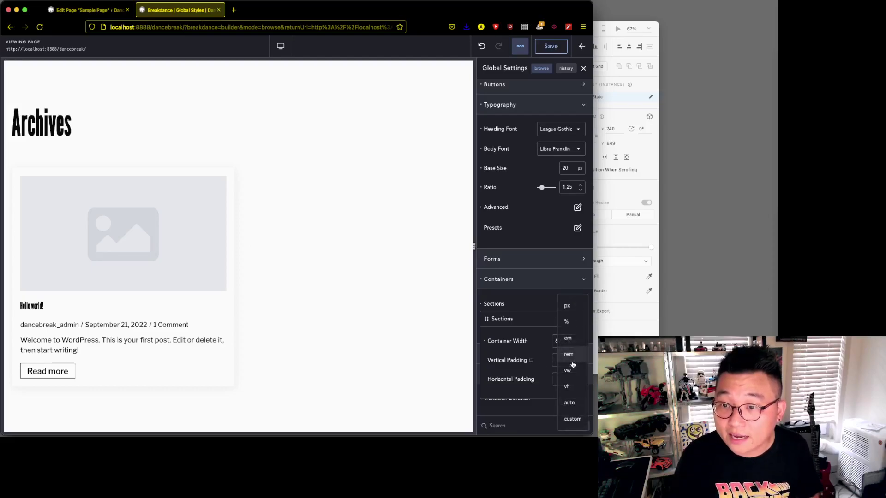
click(555, 361)
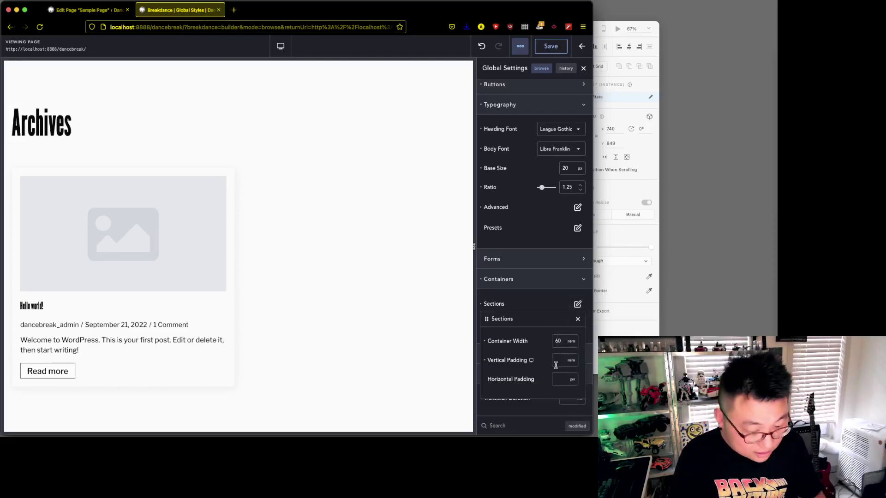
text(6)
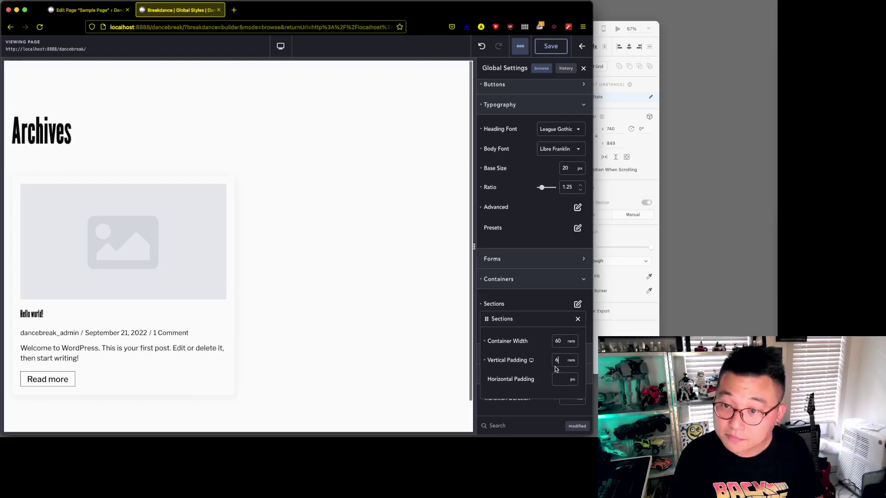
click(531, 361)
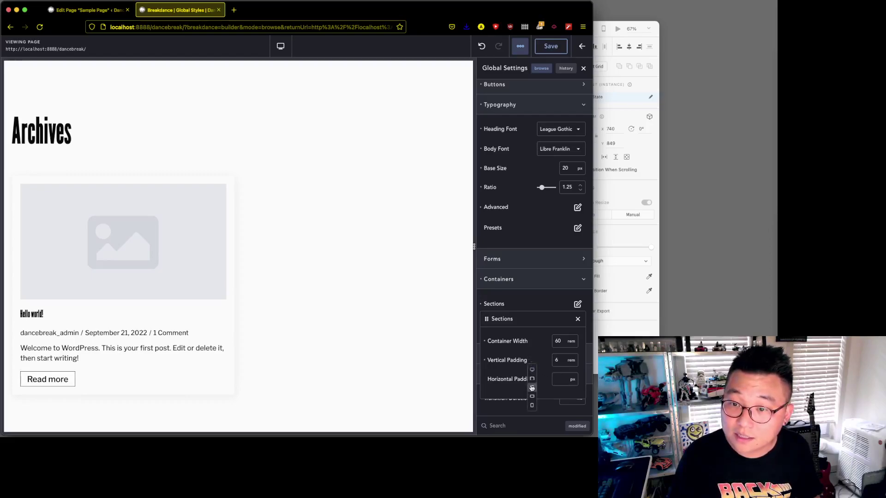
click(532, 381)
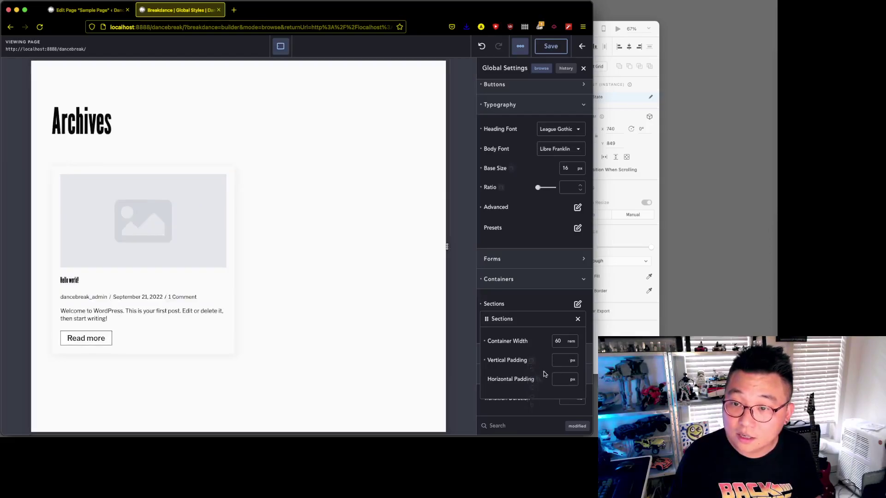
click(572, 362)
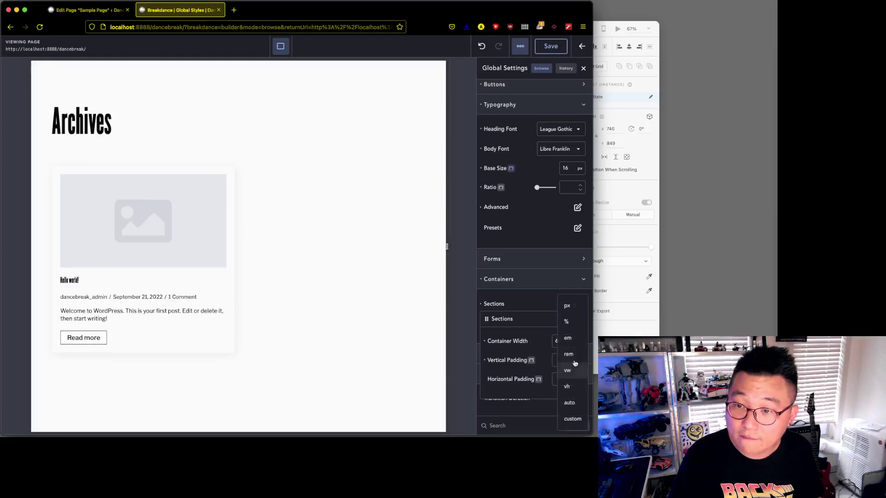
click(564, 357)
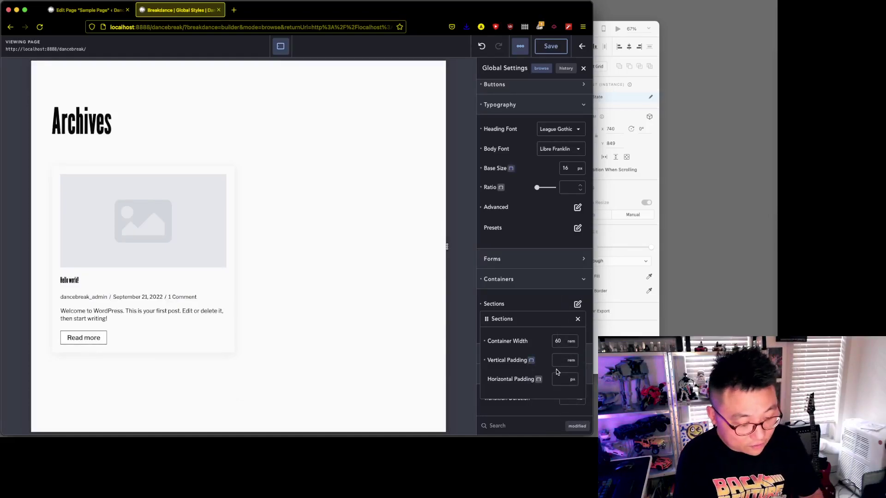
text(4.5)
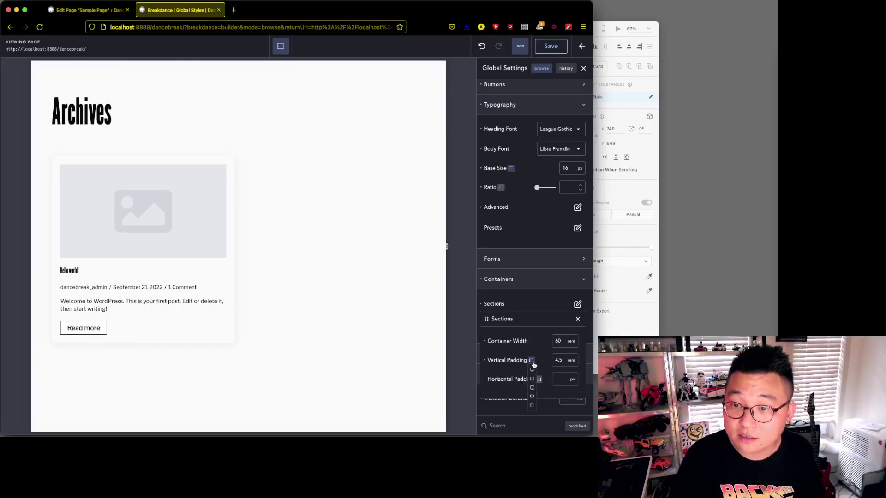
click(532, 368)
click(578, 319)
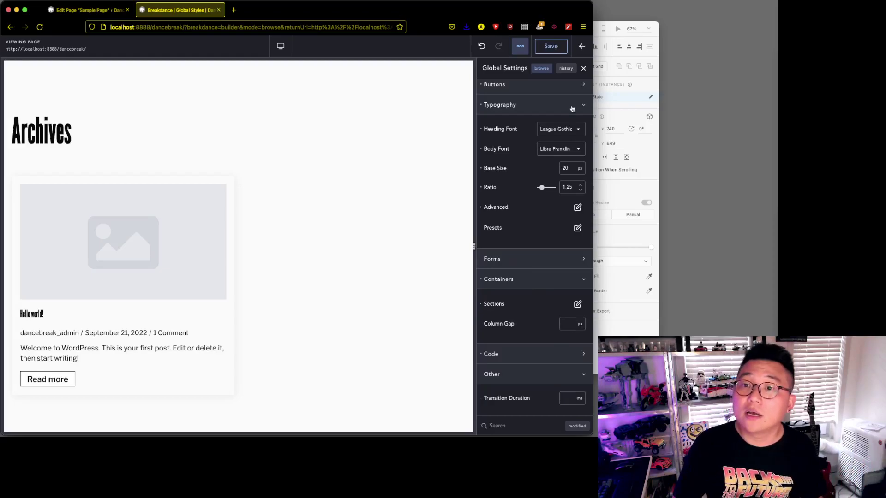
- Save the section settings, then set the H1 font size to 4.5 rem and save again
click(551, 46)
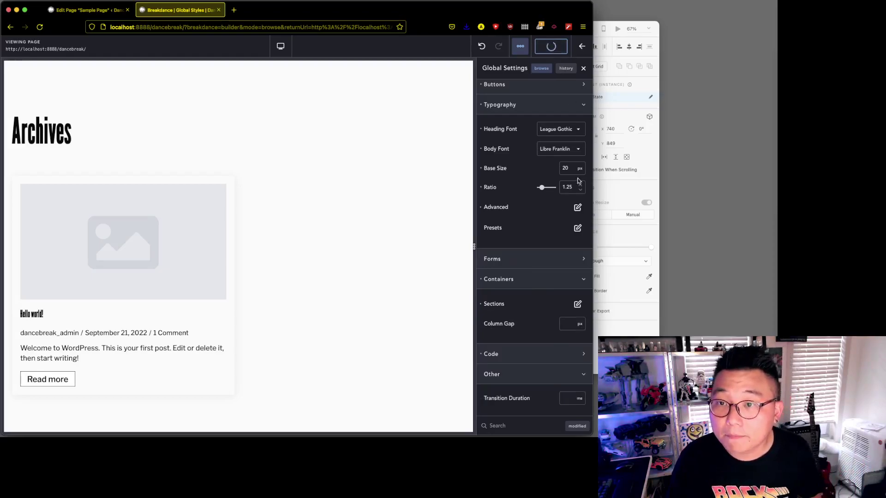
click(579, 209)
click(572, 266)
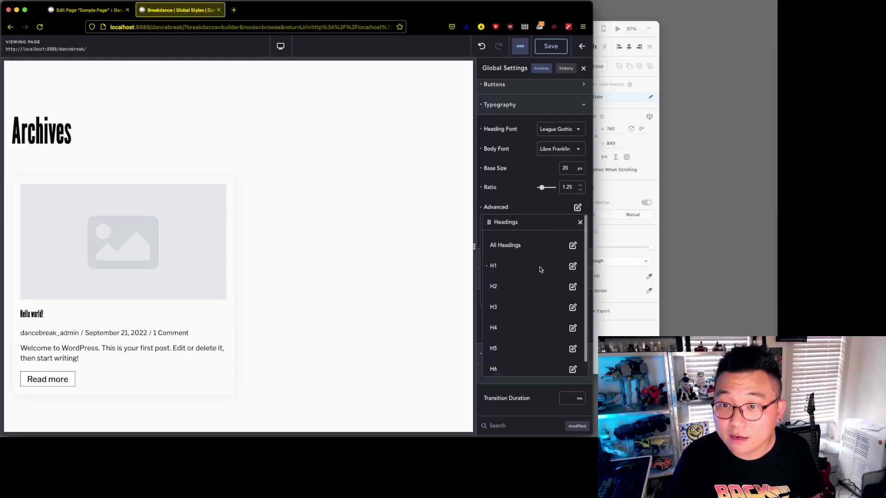
click(572, 266)
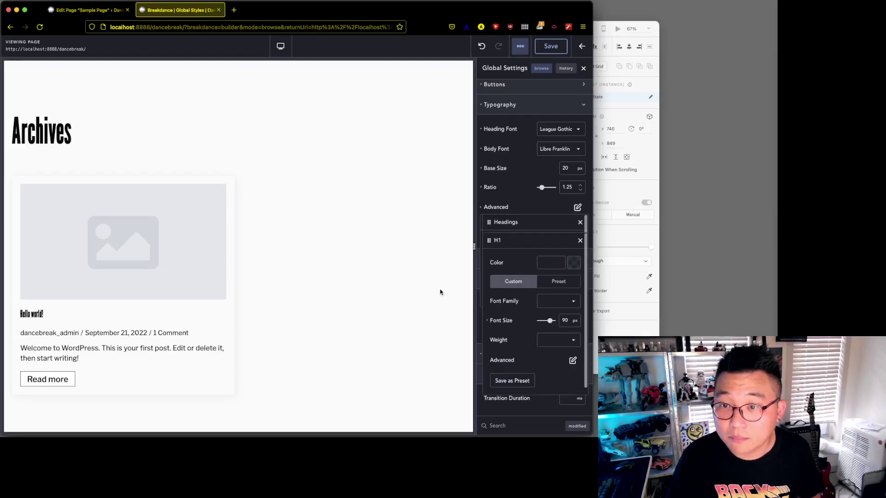
click(575, 320)
click(572, 350)
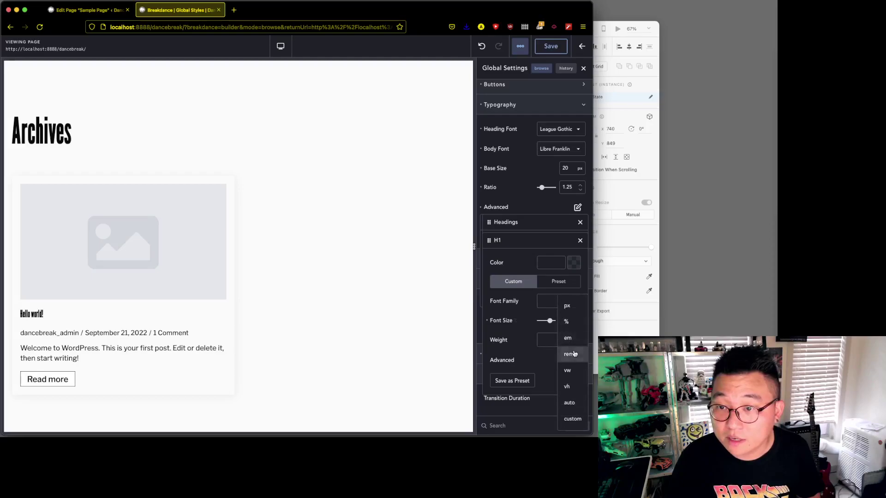
double_click(563, 322)
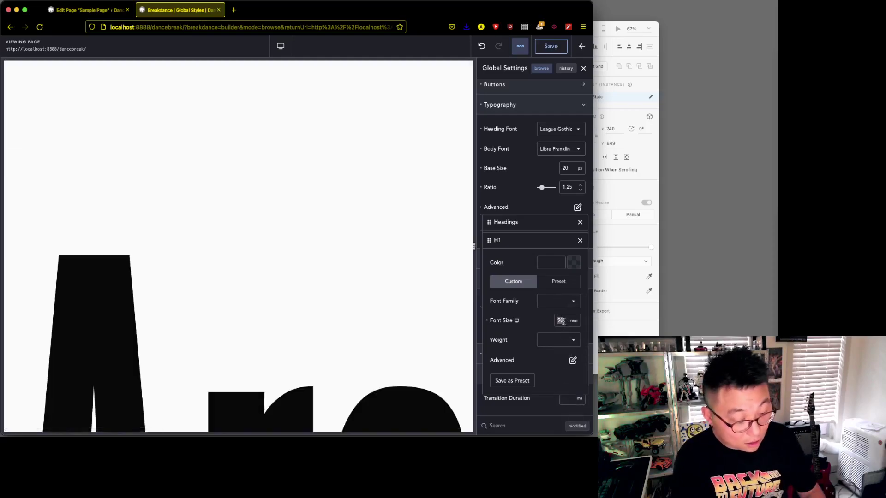
text(4)
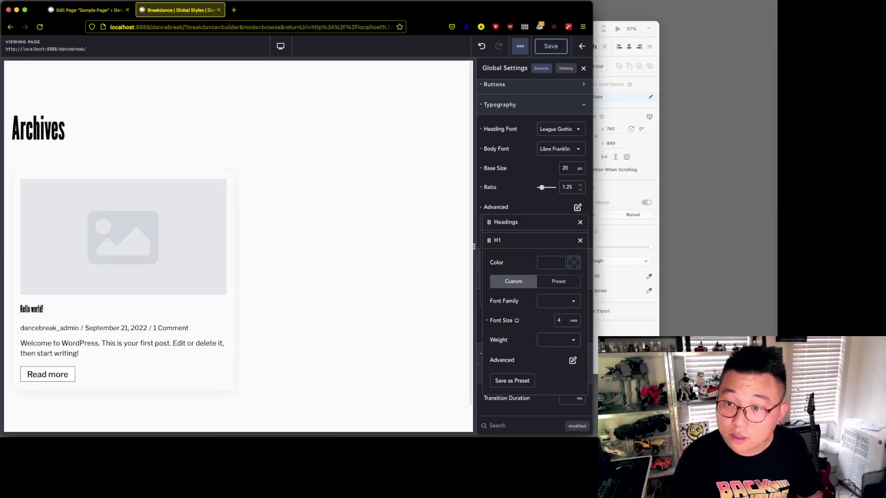
text(.5)
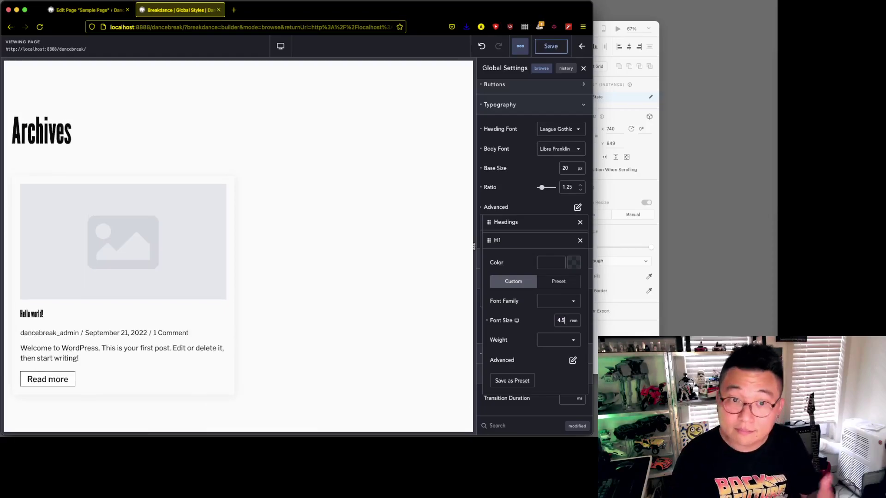
click(547, 46)
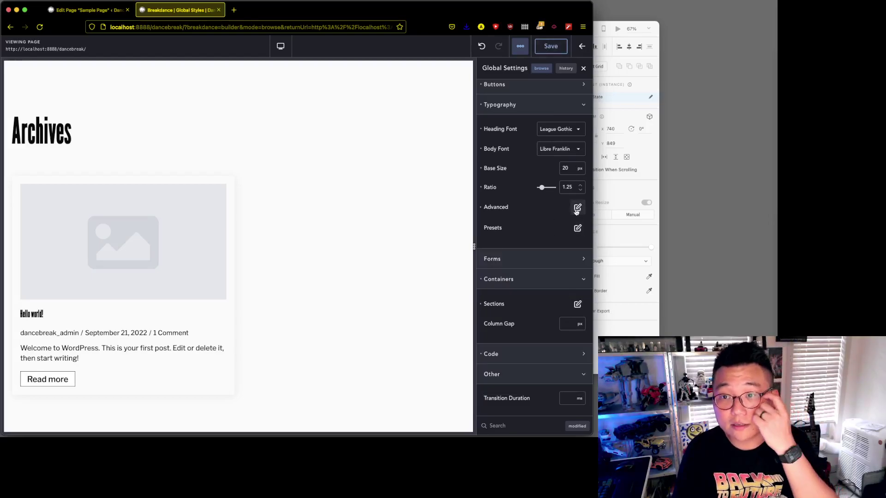
- Apply an uppercase text transform to All Headings so Archives and Hello world appear in capitals
click(577, 208)
click(570, 266)
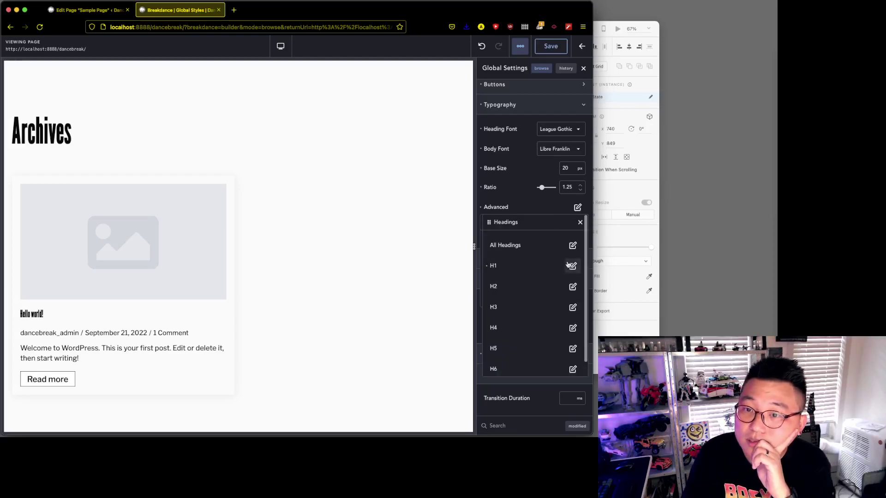
click(571, 247)
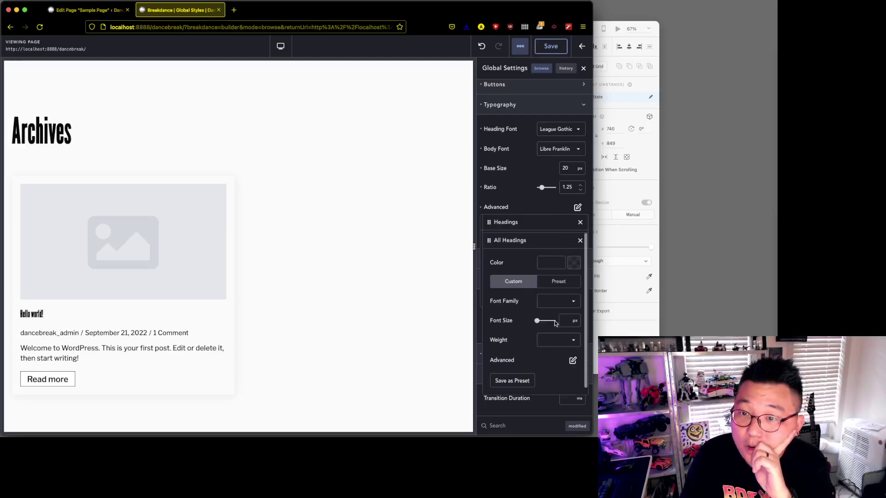
scroll(521, 362, down, 1)
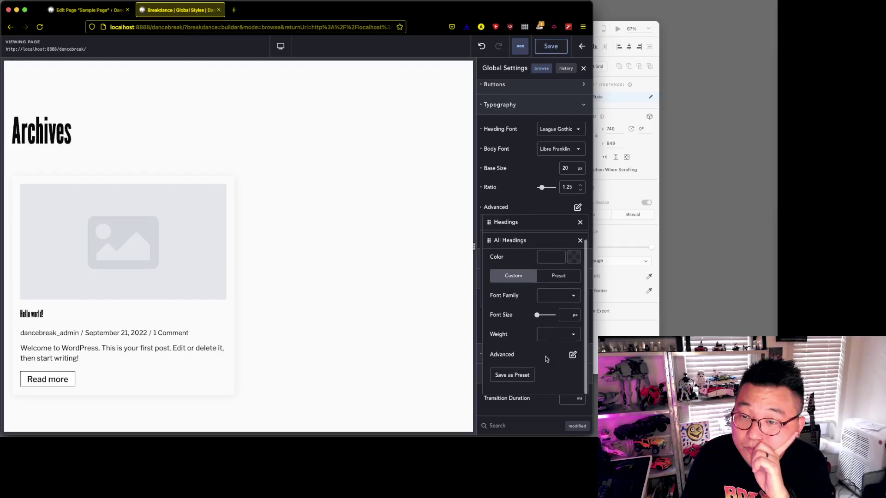
click(572, 356)
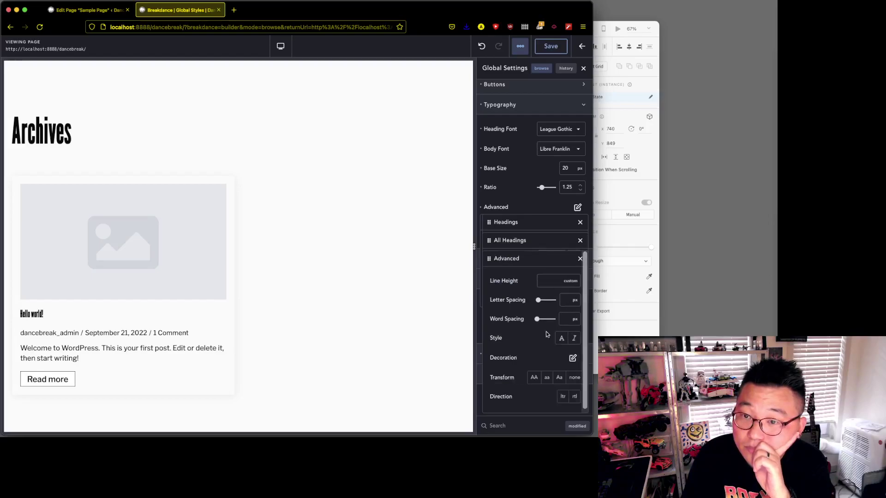
click(535, 377)
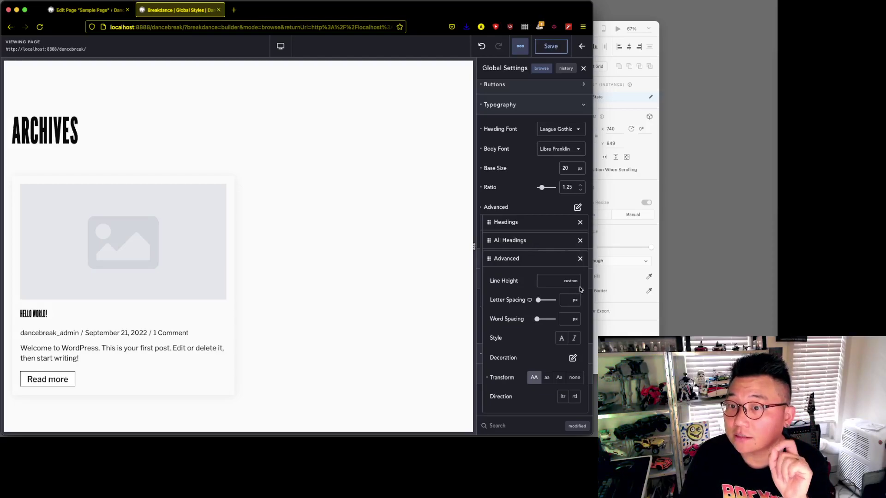
click(580, 259)
click(580, 240)
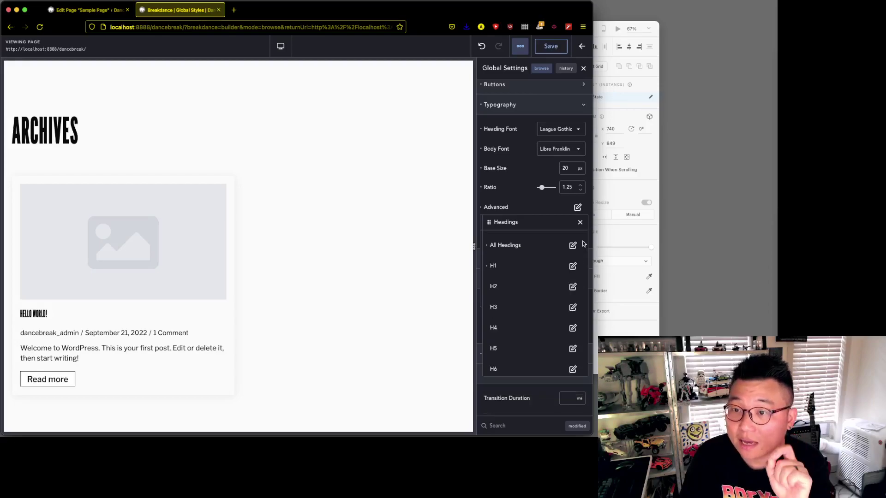
click(580, 222)
- Save the uppercase heading setting, exit the builder and return to the WordPress Dashboard
click(561, 48)
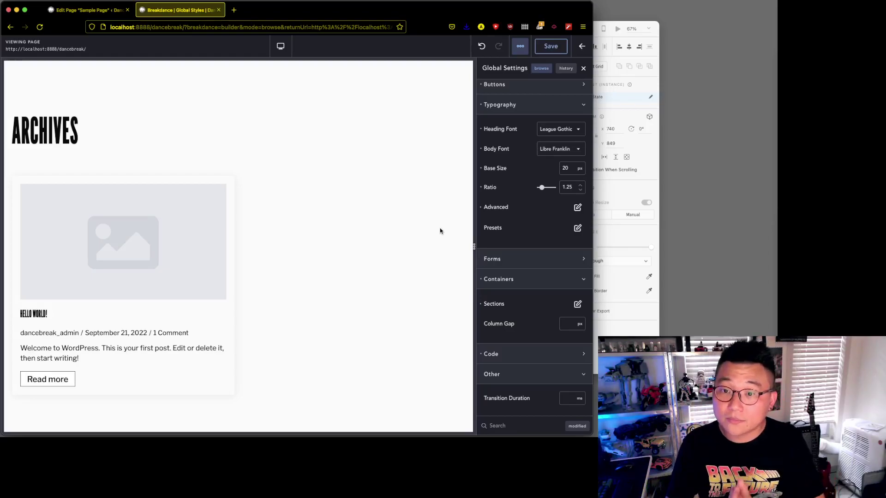
click(552, 47)
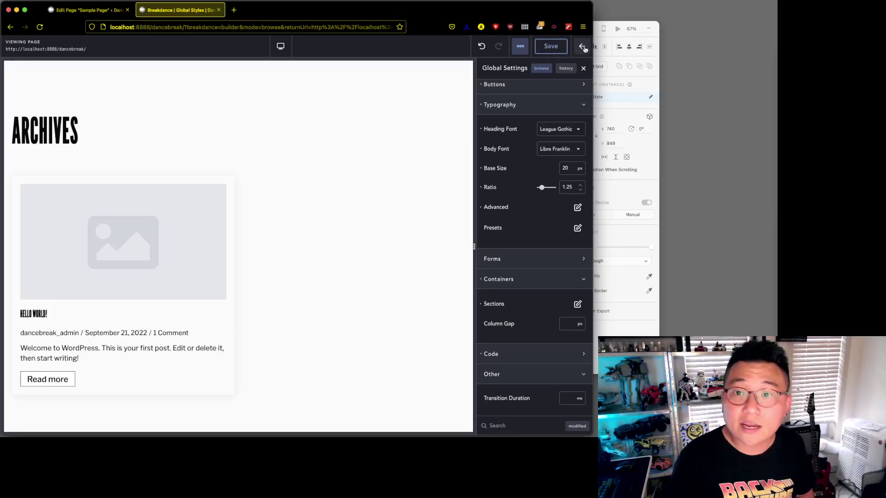
click(584, 48)
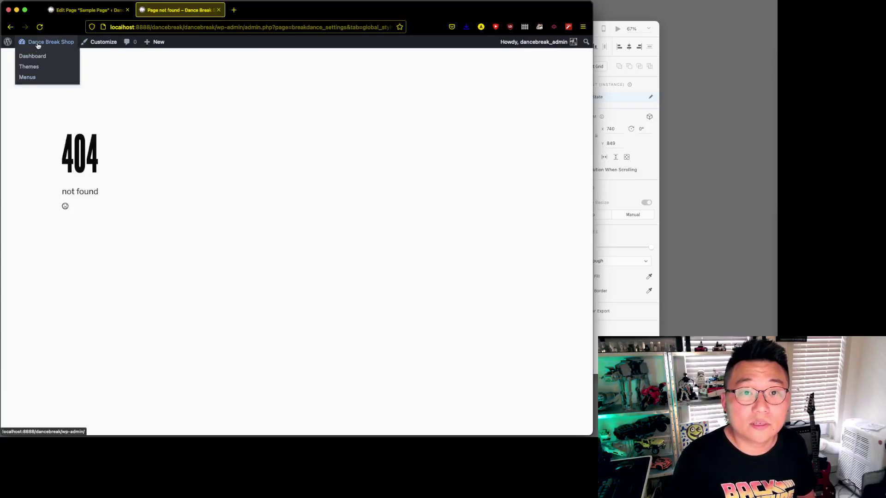
click(35, 56)
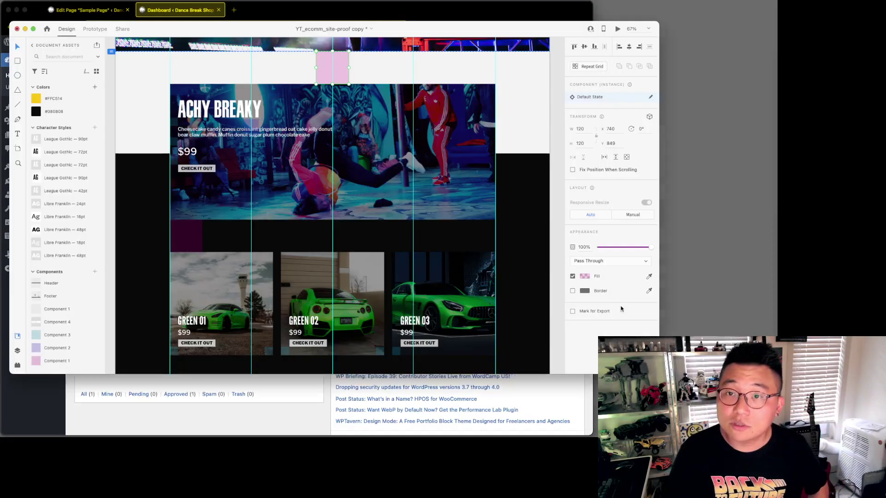
- Scroll through the Adobe XD e-commerce mockup, then drag its window aside to reveal the Dashboard
click(600, 184)
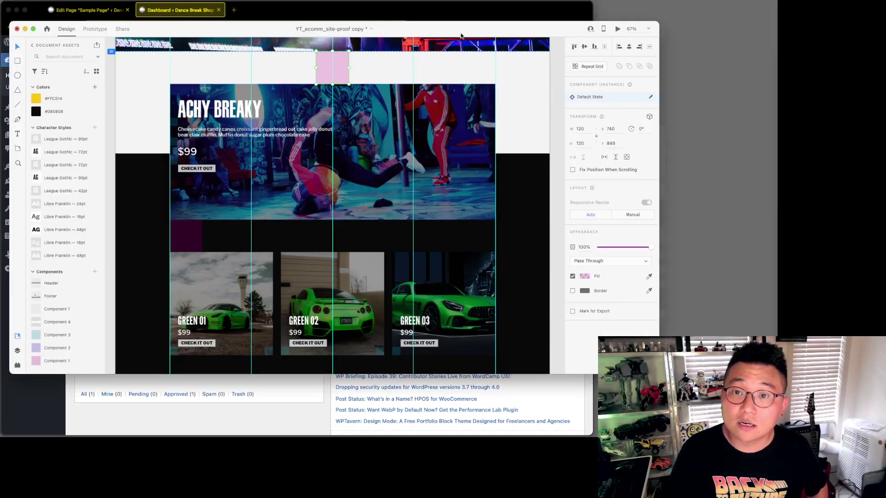
drag(461, 36, 589, 53)
scroll(619, 266, up, 5)
scroll(619, 267, down, 3)
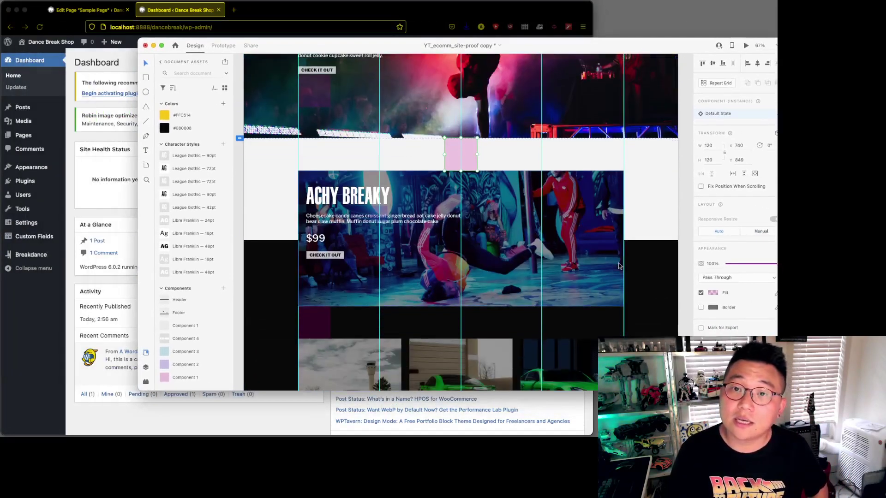
scroll(600, 267, up, 1)
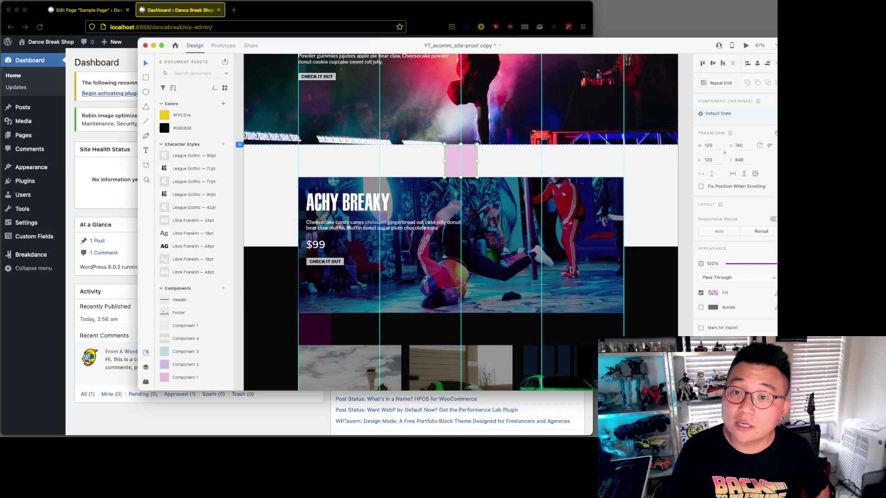
scroll(571, 270, up, 5)
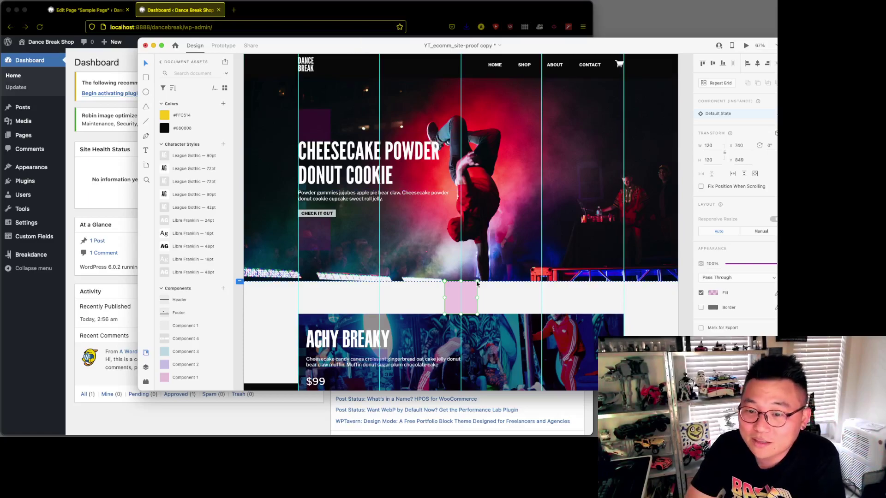
scroll(525, 226, down, 2)
scroll(525, 226, down, 10)
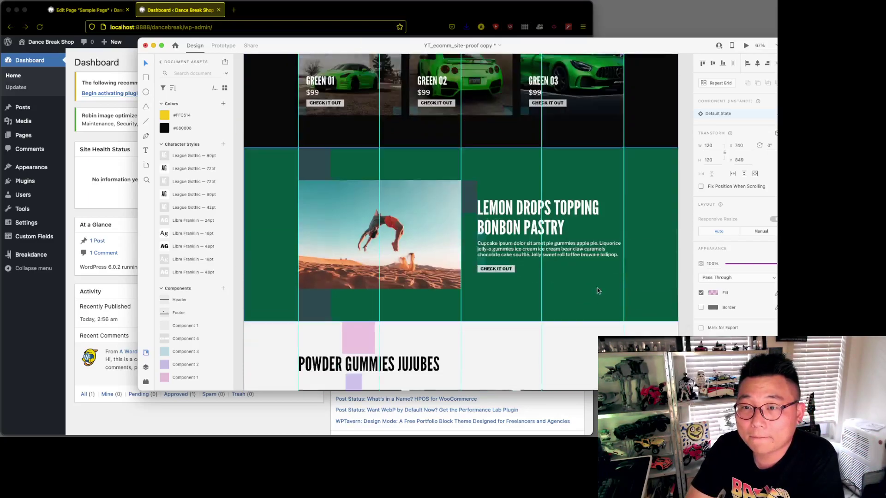
scroll(602, 296, up, 8)
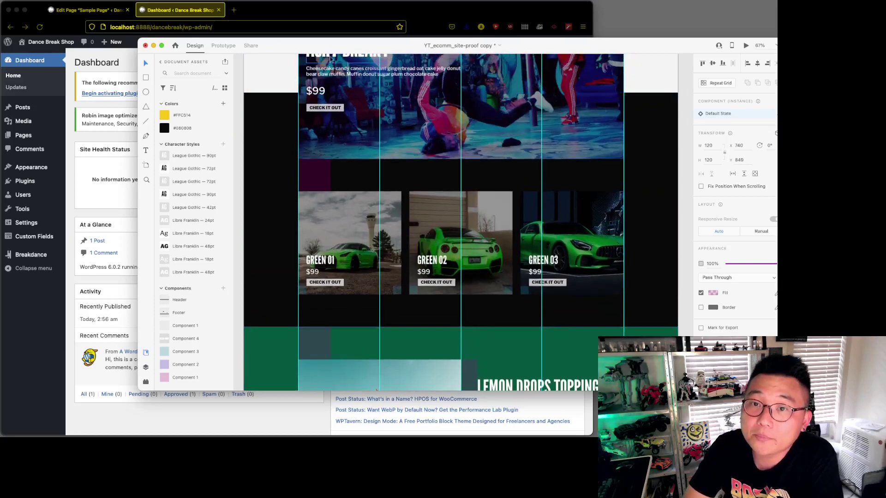
drag(321, 44, 885, 283)
drag(777, 284, 812, 153)
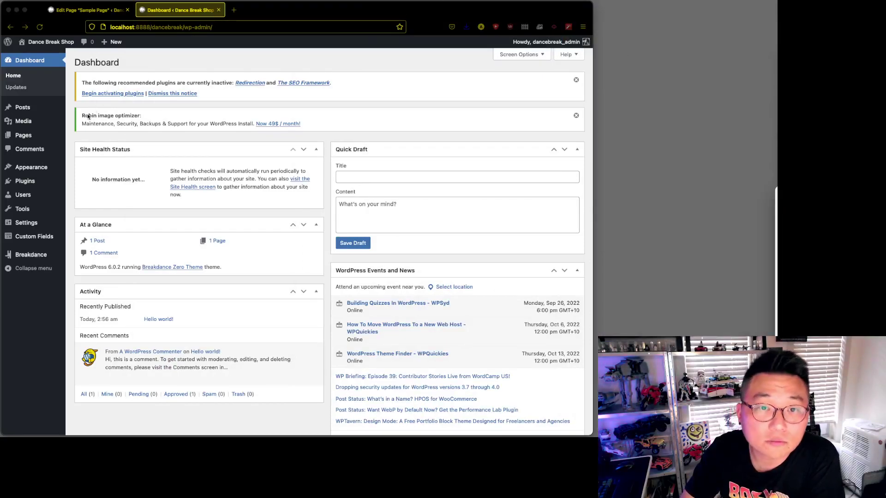
- Open Media > Add New with the Finder Exports folder of both Dancebreak PNGs beside it
click(62, 126)
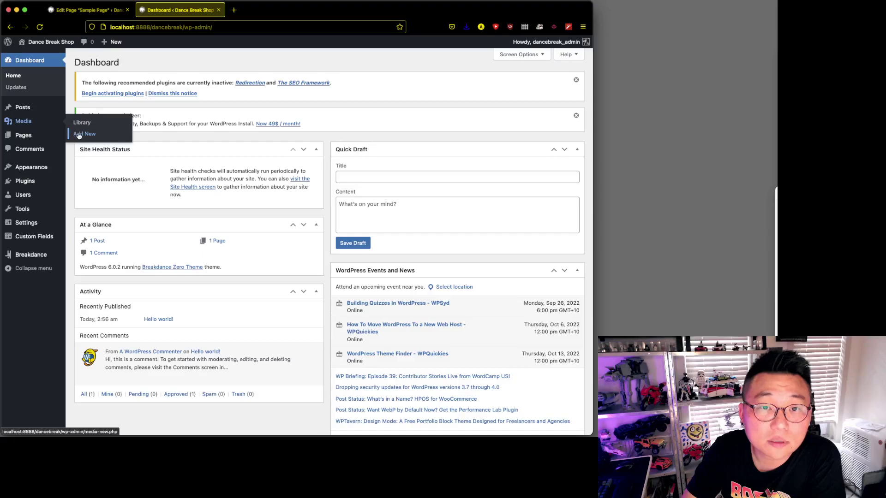
click(79, 135)
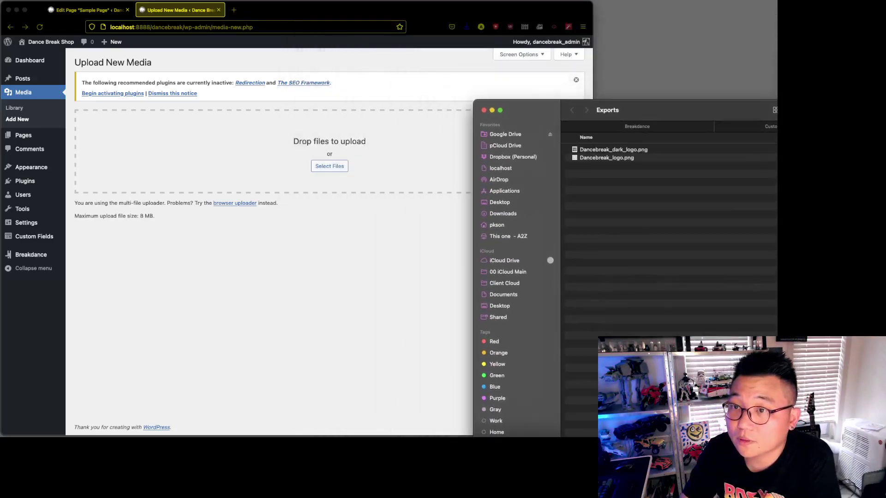
drag(729, 126, 480, 87)
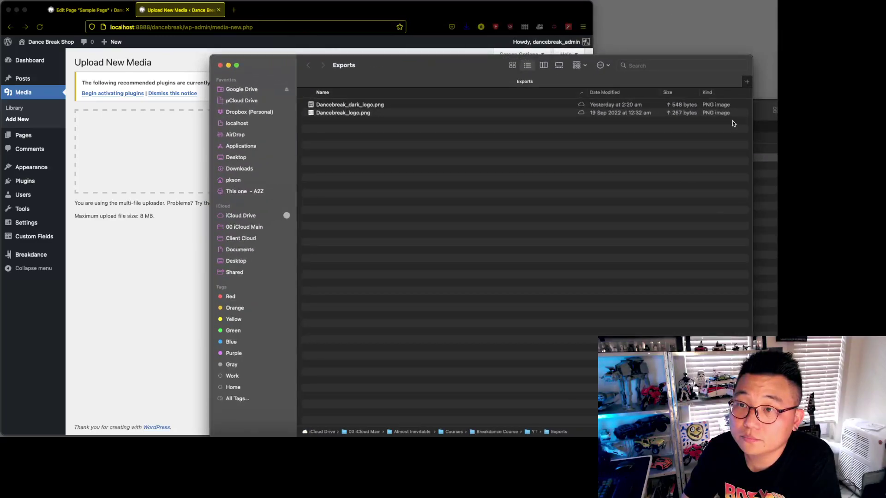
click(762, 114)
click(570, 99)
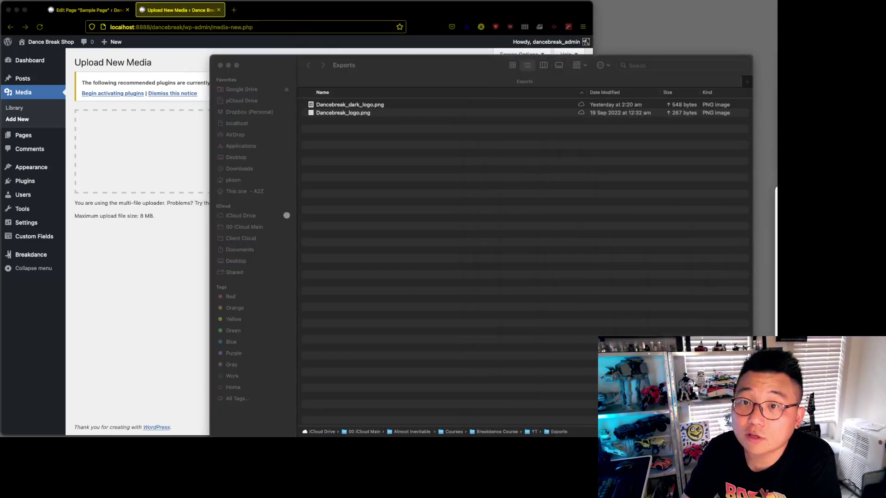
- Select the DANCE BREAK logo in the XD header and start its PNG export as Dancebreak.png
key(super+Tab)
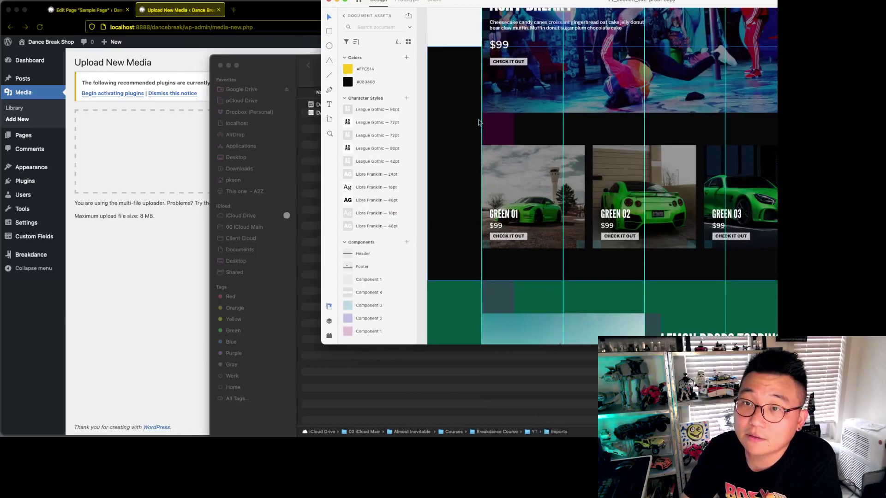
scroll(489, 139, up, 10)
click(505, 105)
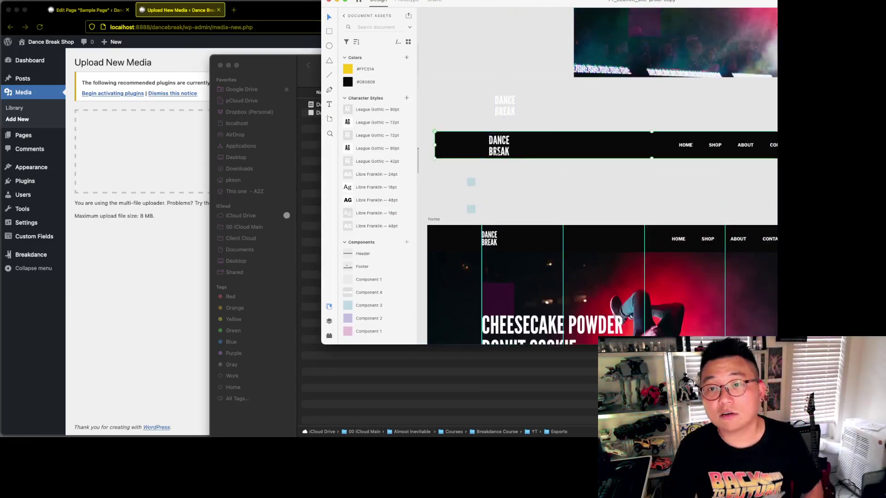
double_click(499, 151)
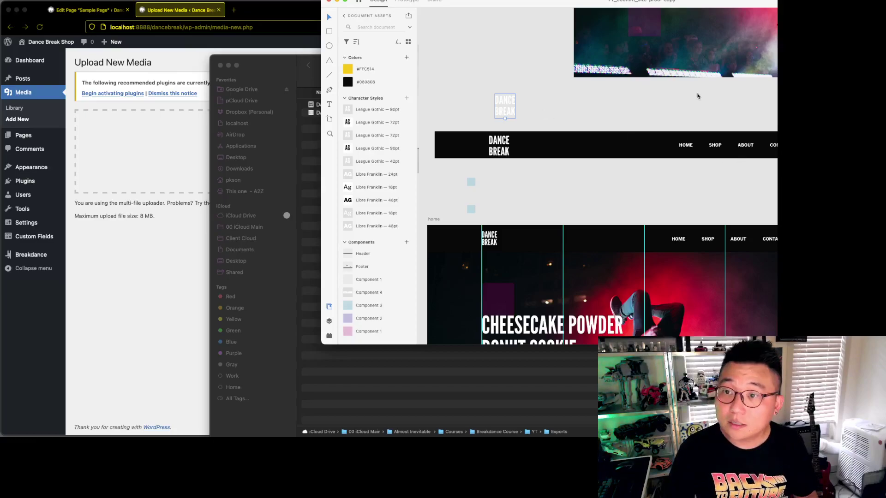
key(super+e)
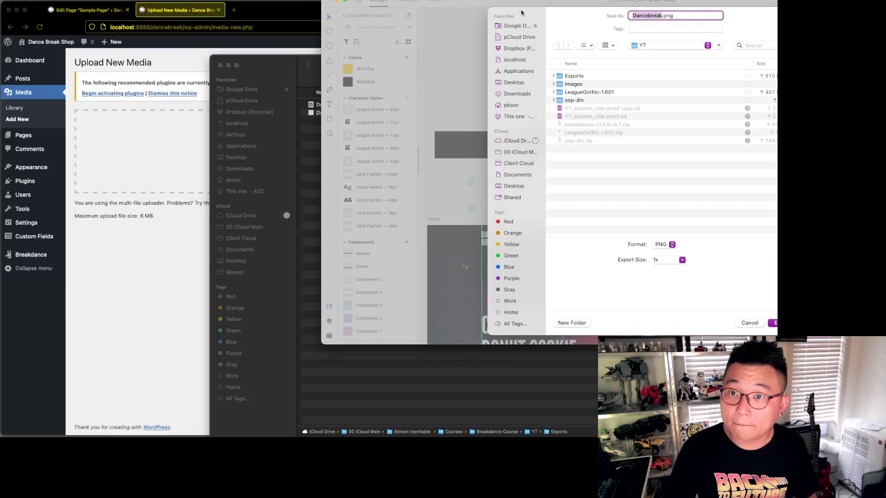
- Change the Dancebreak.png export size from 1x to 2x, then close the export dialog
click(682, 259)
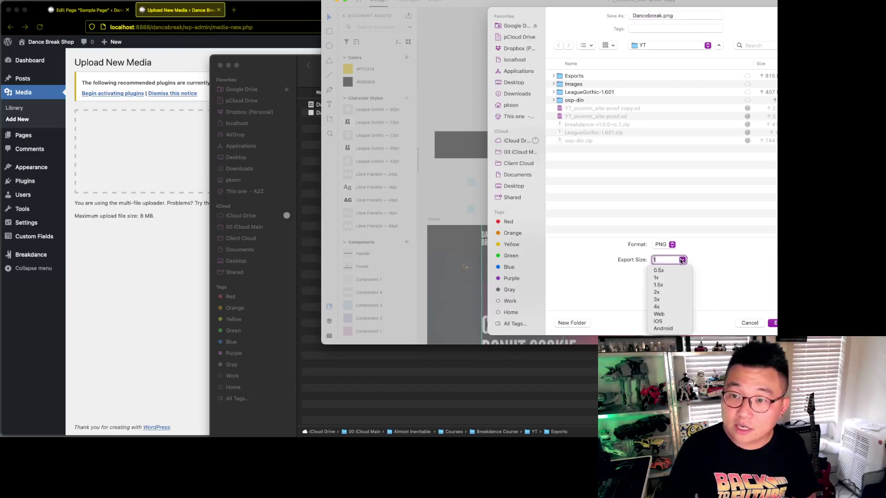
click(669, 292)
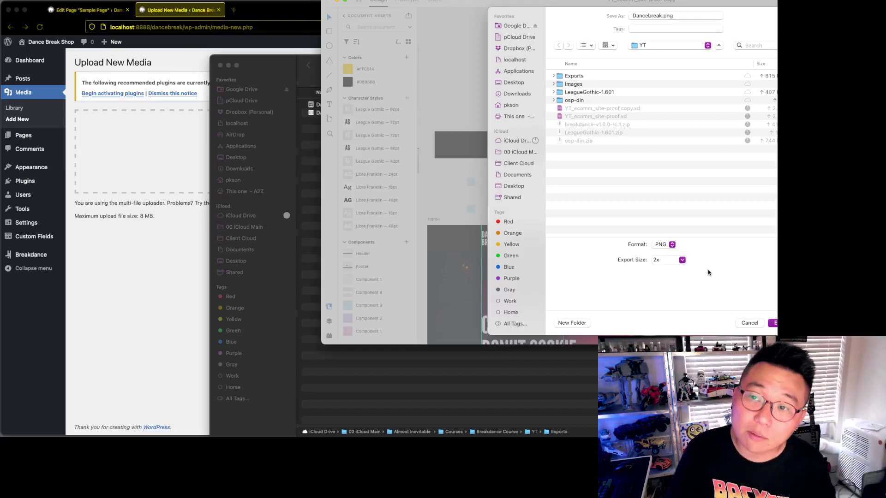
click(773, 323)
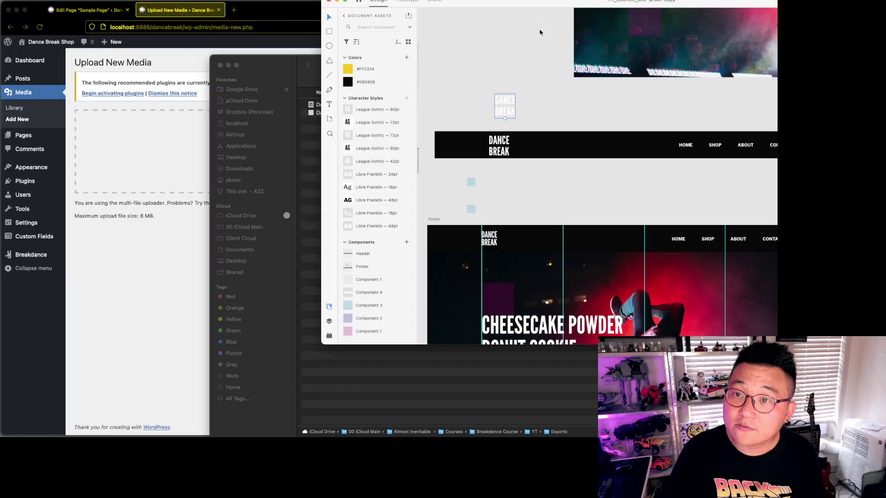
drag(540, 2, 371, 14)
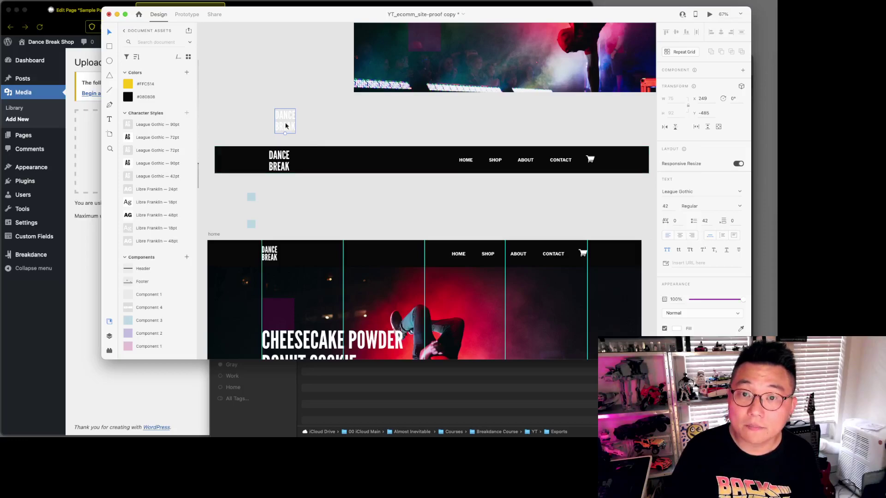
click(310, 126)
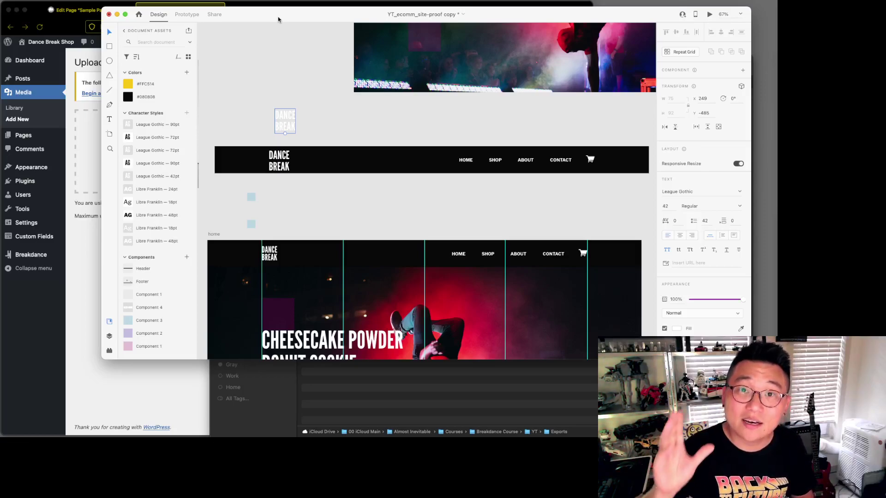
right_click(285, 128)
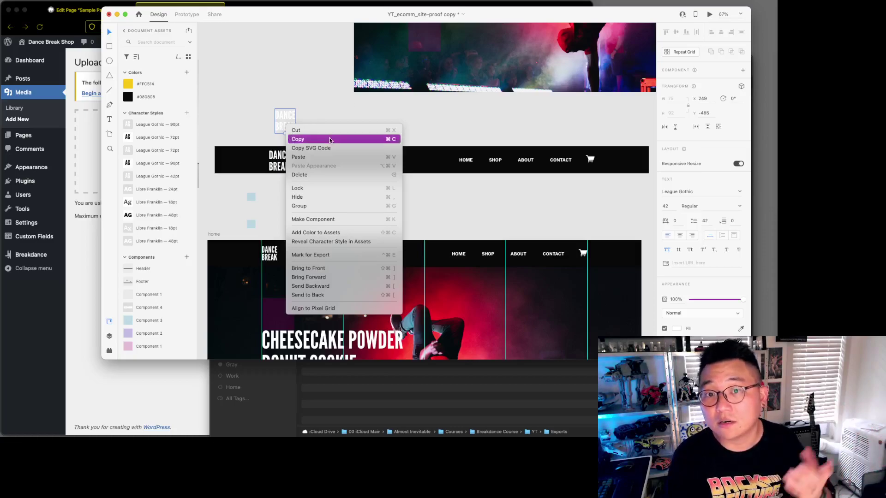
click(309, 94)
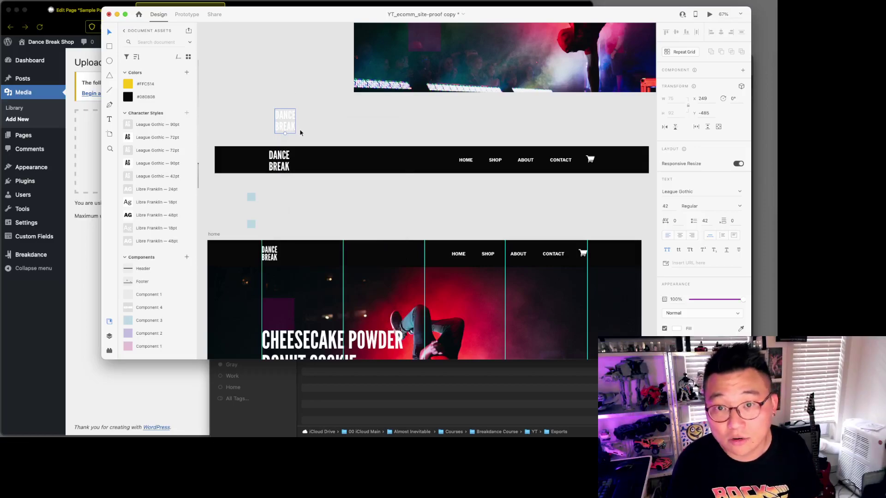
drag(323, 17, 435, 17)
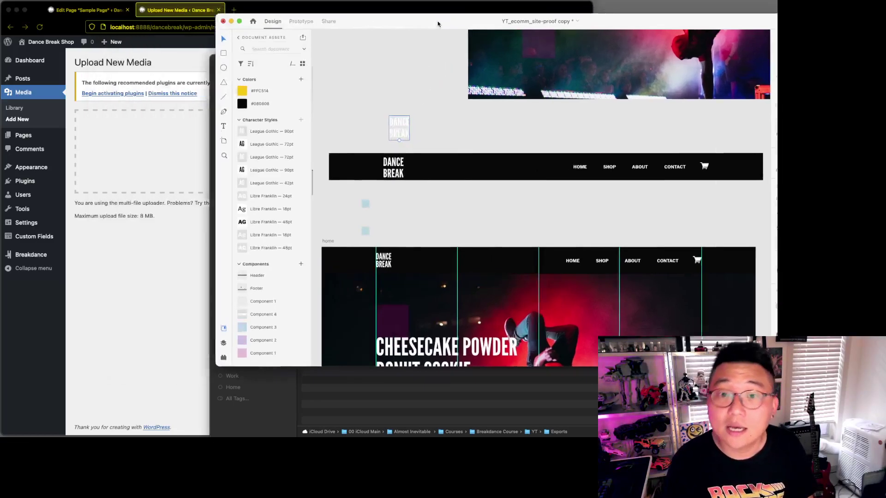
- Drag Dancebreak_dark_logo.png and Dancebreak_logo.png from Exports onto the Upload New Media drop area
key(super+h)
key(super+a)
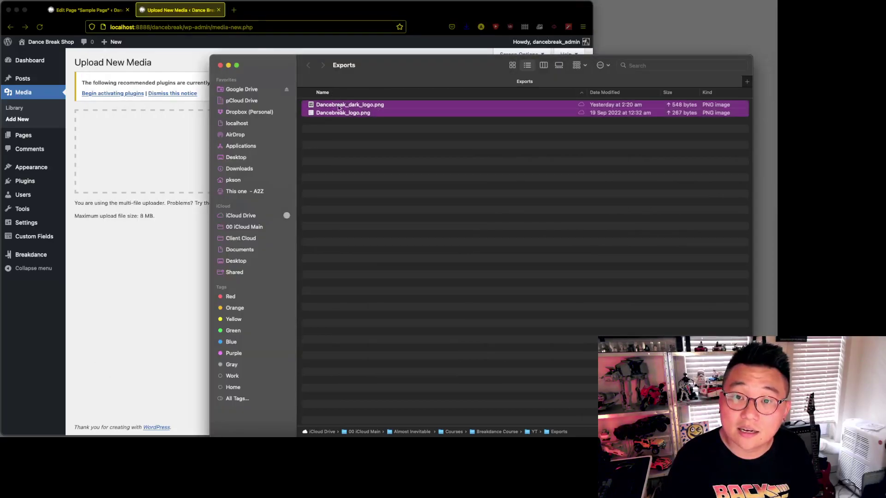
drag(334, 106, 158, 148)
drag(277, 71, 644, 278)
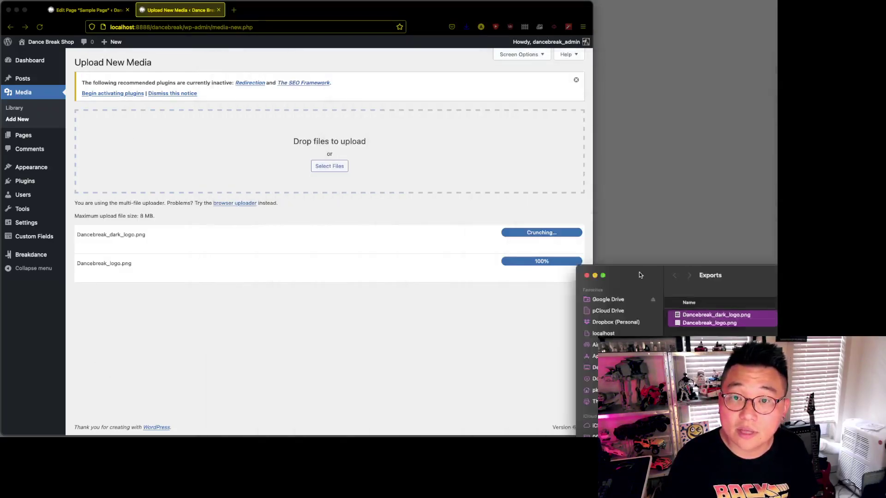
key(super+h)
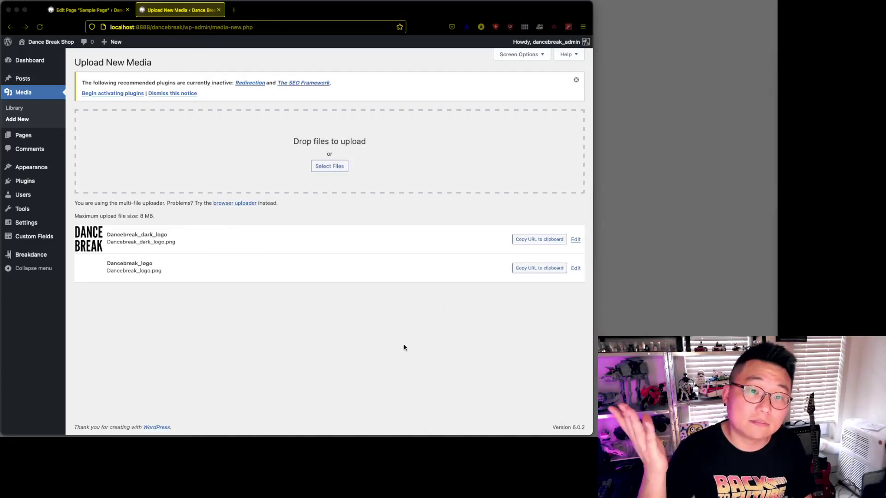